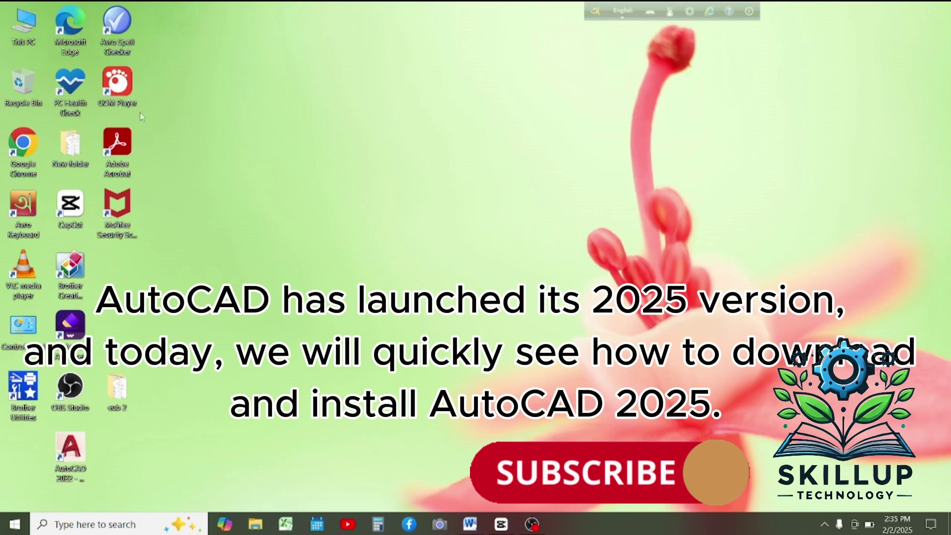
Launch Google Chrome from its desktop shortcut.
double_click(25, 149)
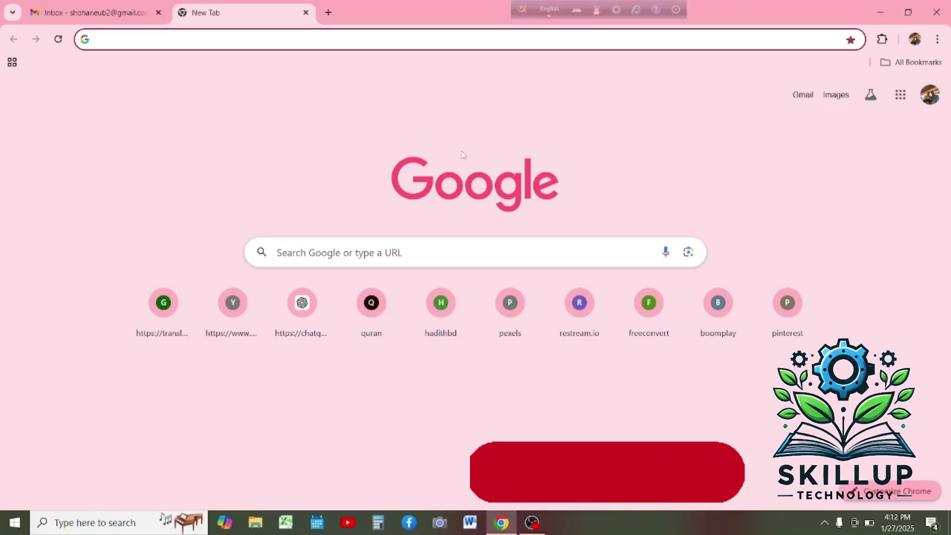
Search Google for 'autodesk student'.
type("a")
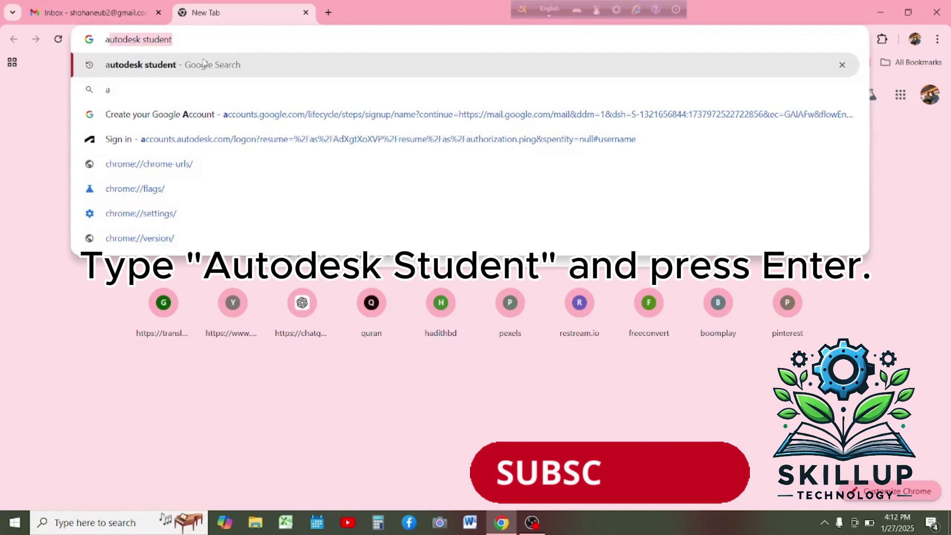
key("Return")
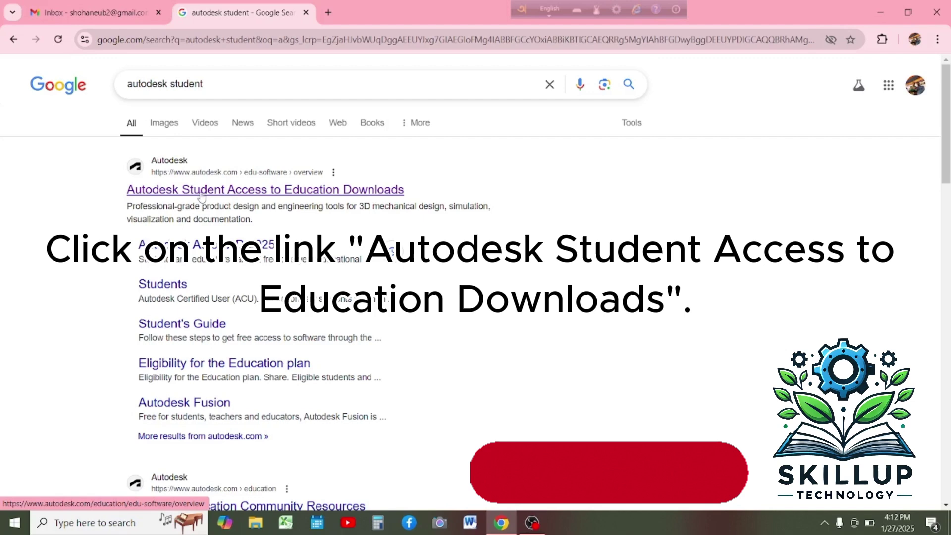
Open Autodesk's student education downloads page, select AutoCAD, and proceed to sign-in.
left_click(200, 193)
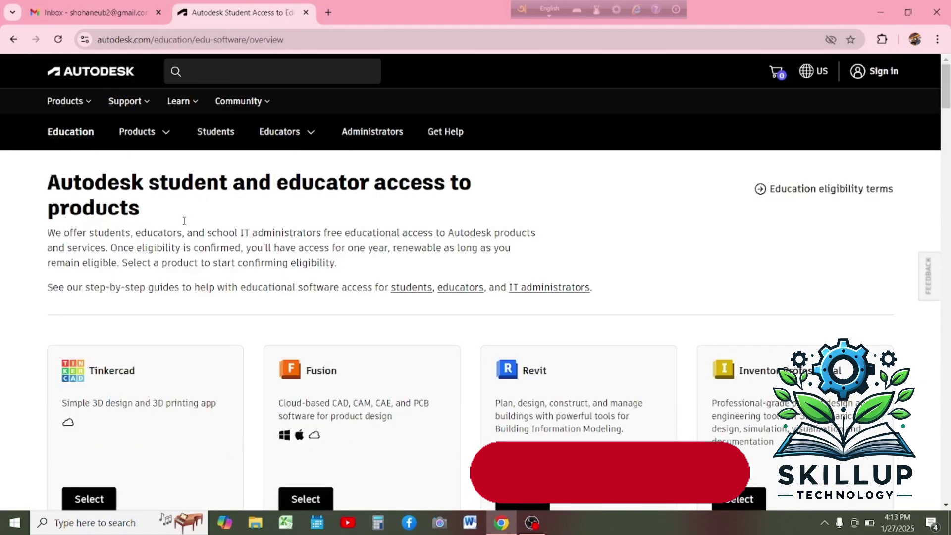
scroll(182, 218, "down", 6)
scroll(183, 239, "down", 2)
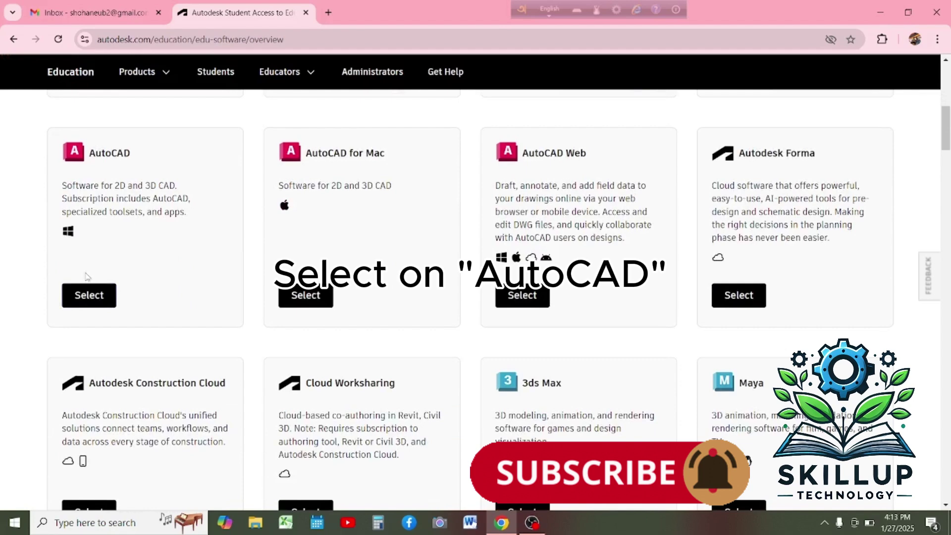
left_click(90, 296)
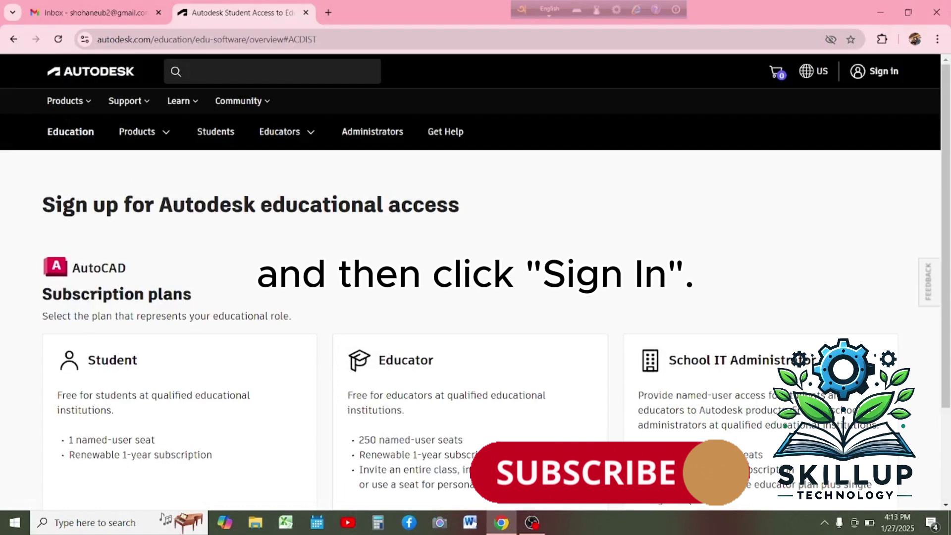
left_click(869, 78)
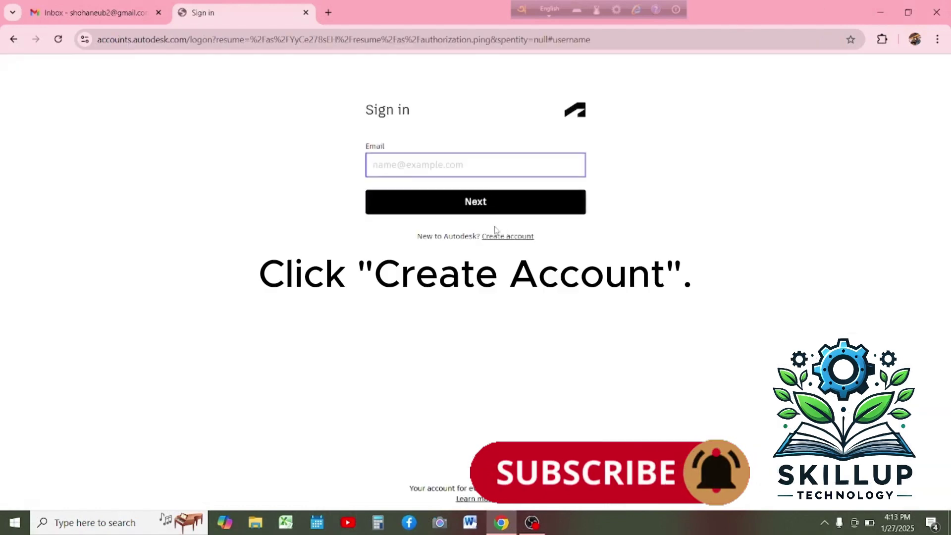
Start a new Autodesk account and enter the user's first and last name.
left_click(496, 237)
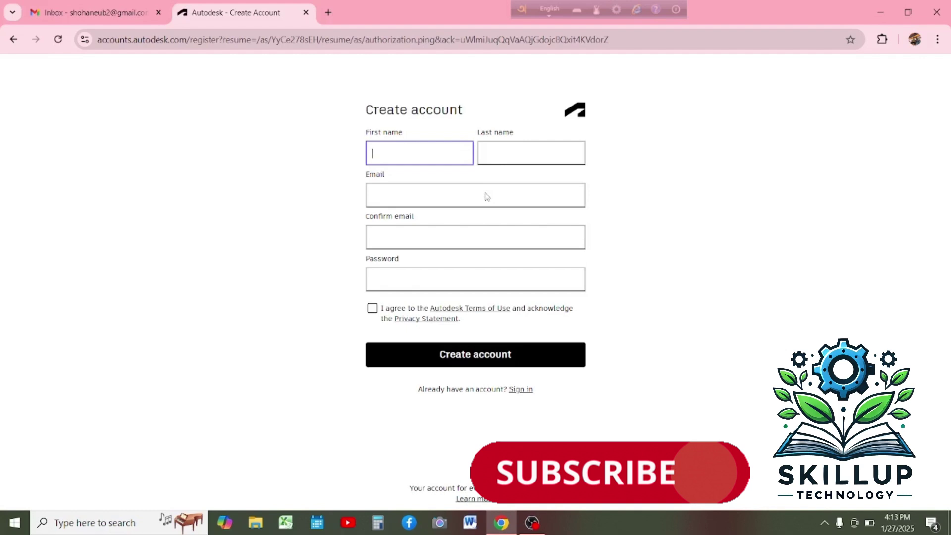
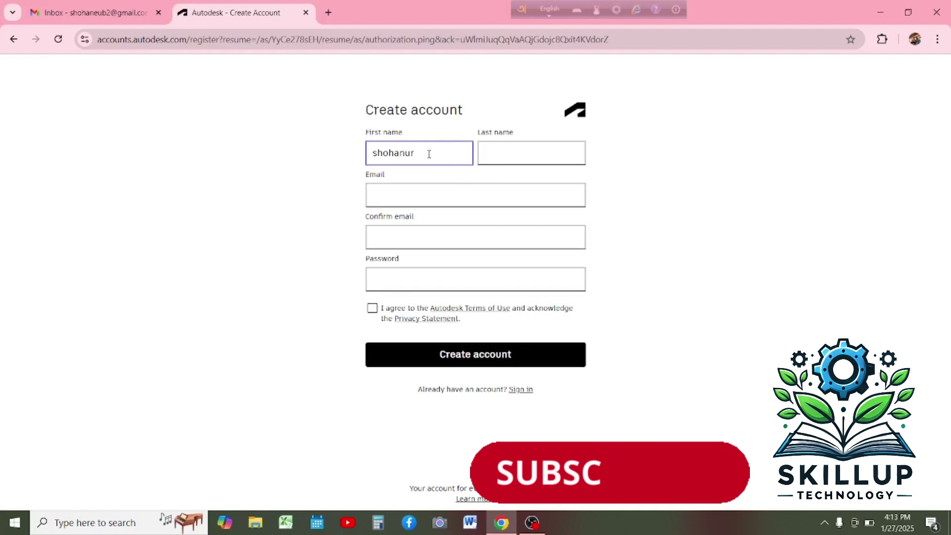
left_click(521, 154)
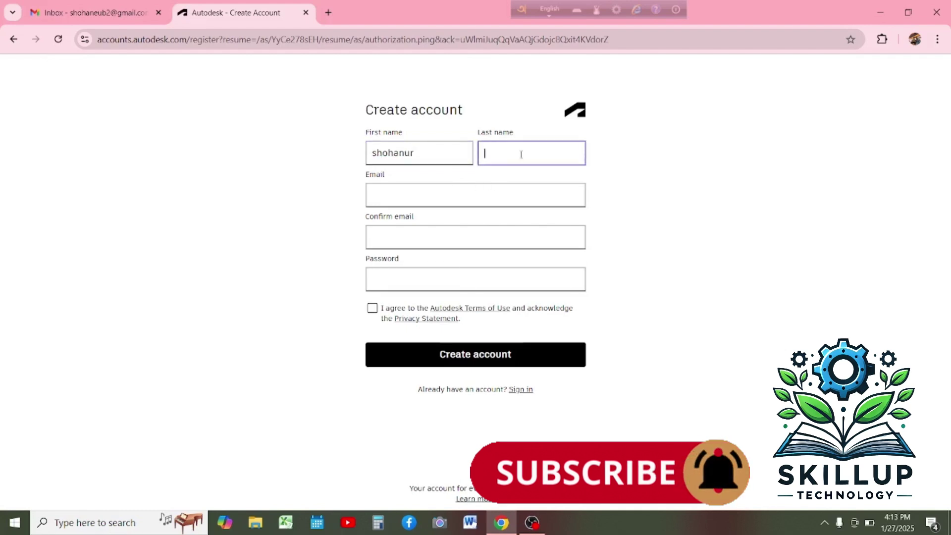
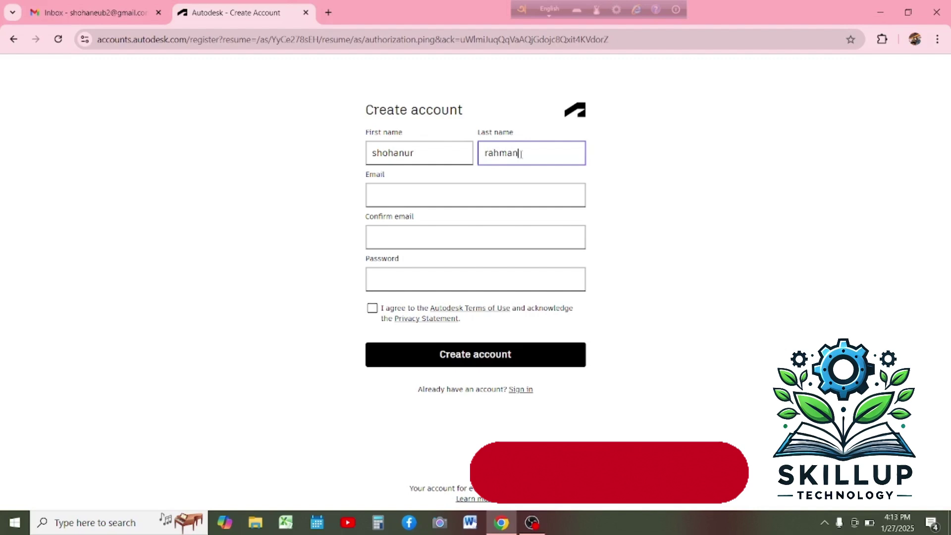
Fill in the user's e-mail address and the confirmation e-mail.
left_click(470, 194)
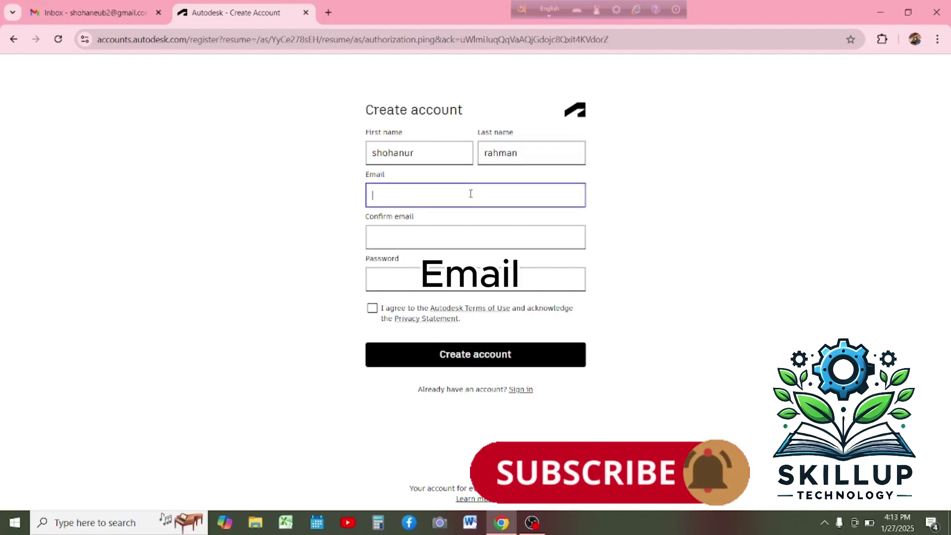
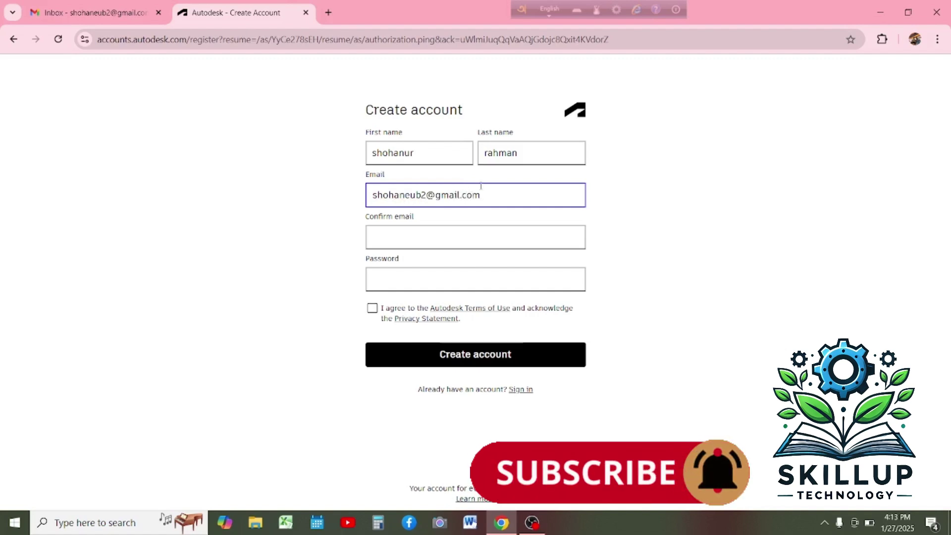
left_click(454, 237)
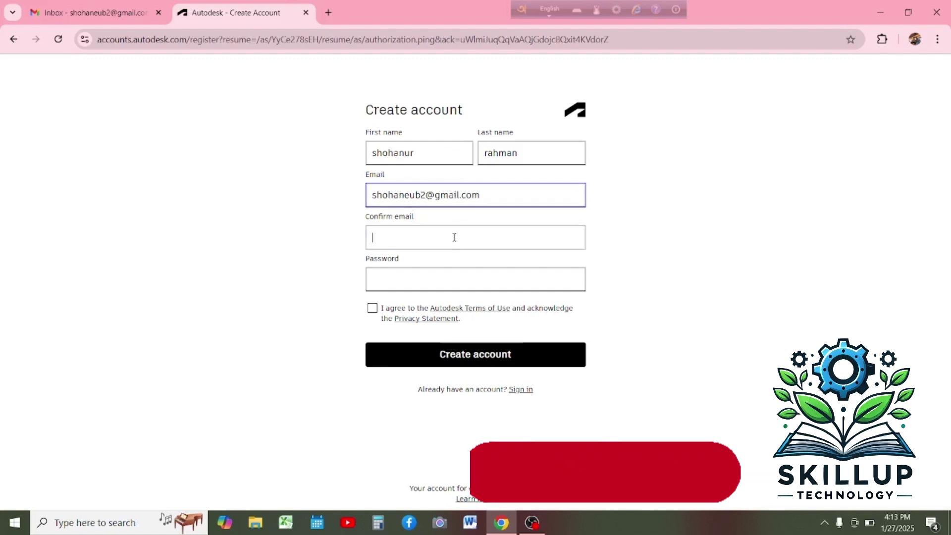
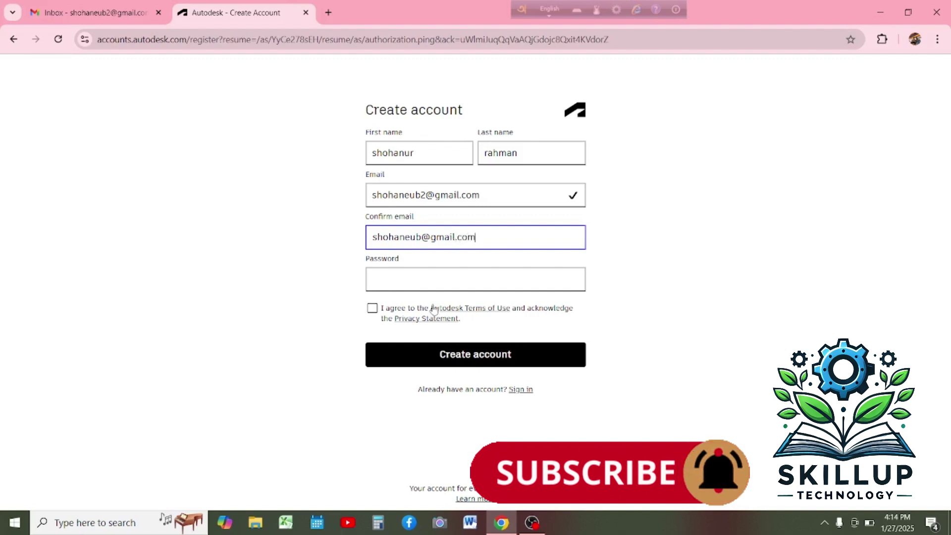
Enter the account password, accept the Terms of Use, and submit the form.
left_click(432, 283)
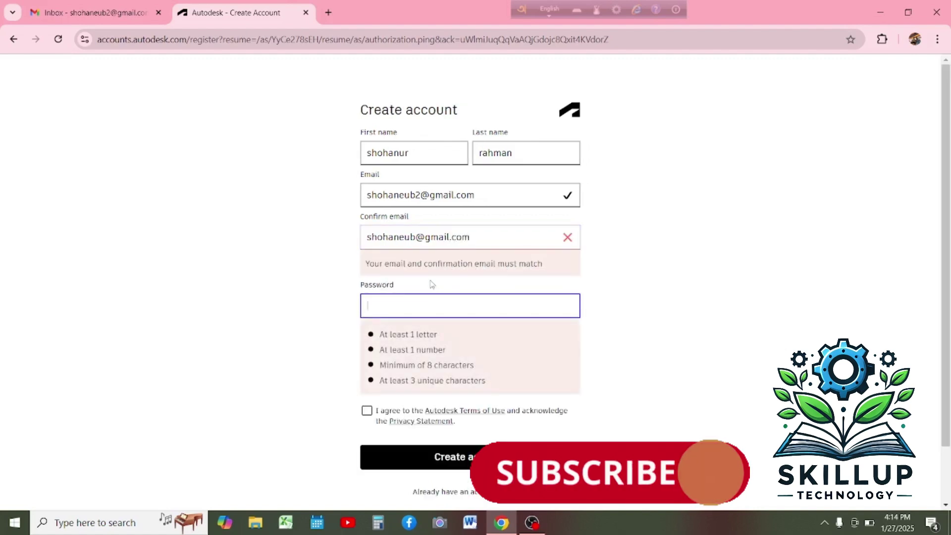
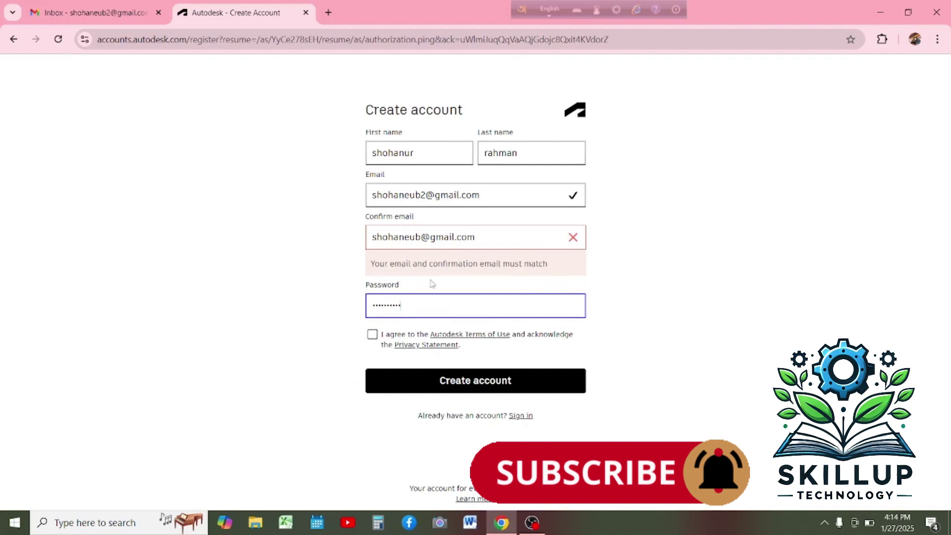
left_click(371, 334)
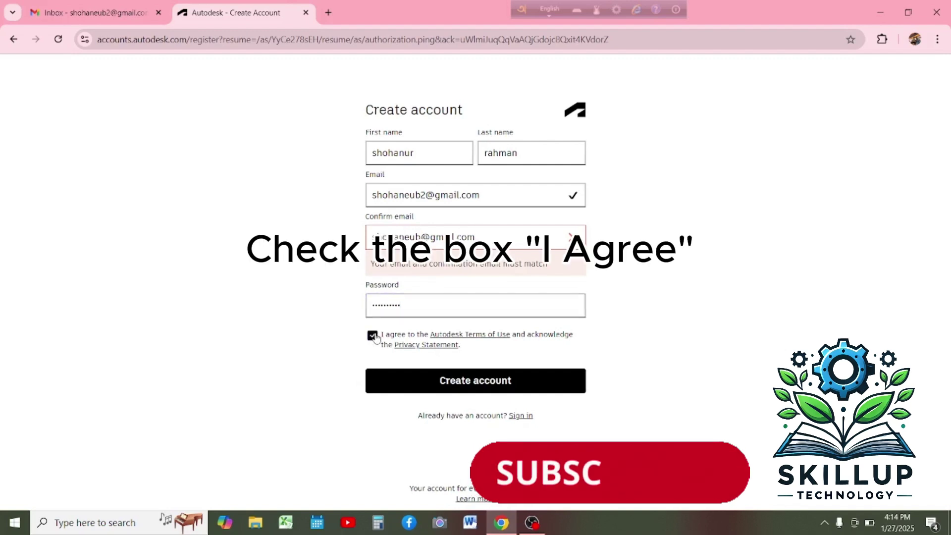
left_click(400, 390)
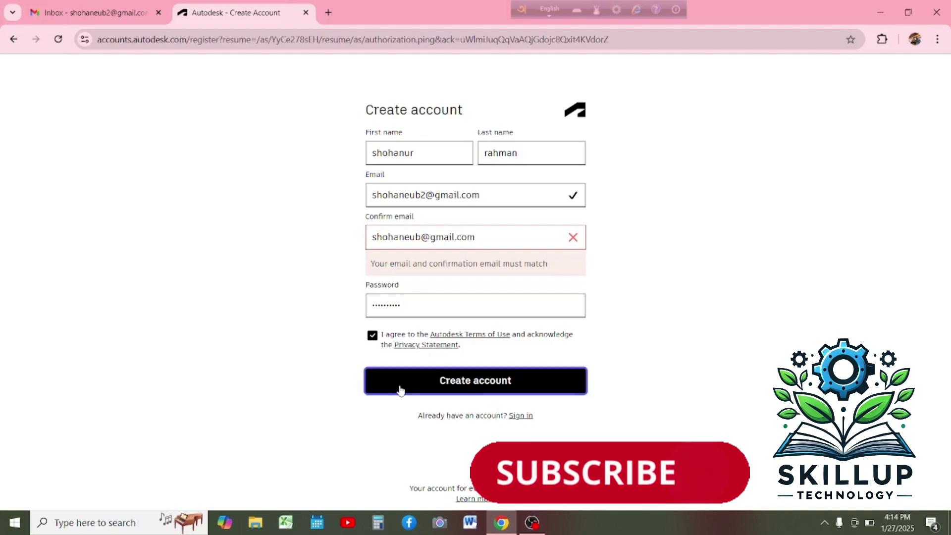
Correct the mismatched confirmation e-mail and create the account.
left_click(423, 242)
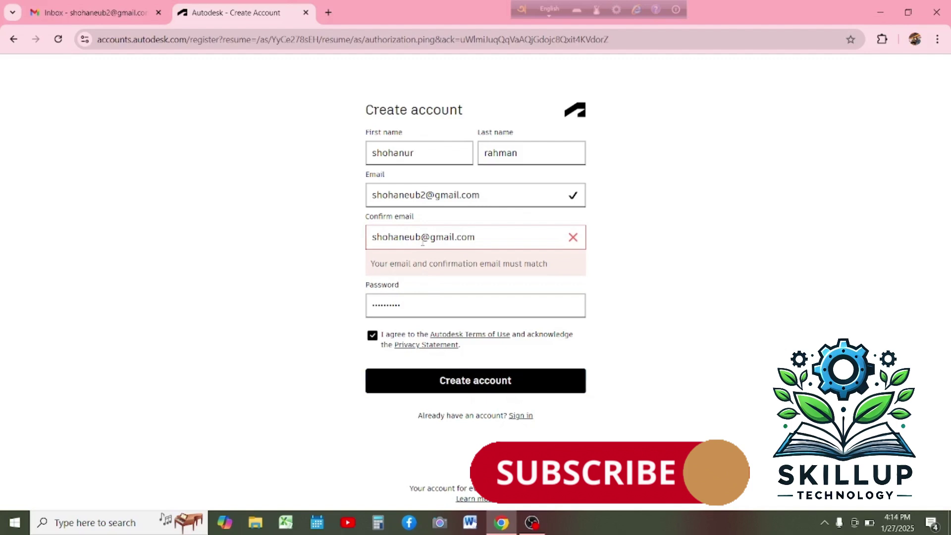
type("2")
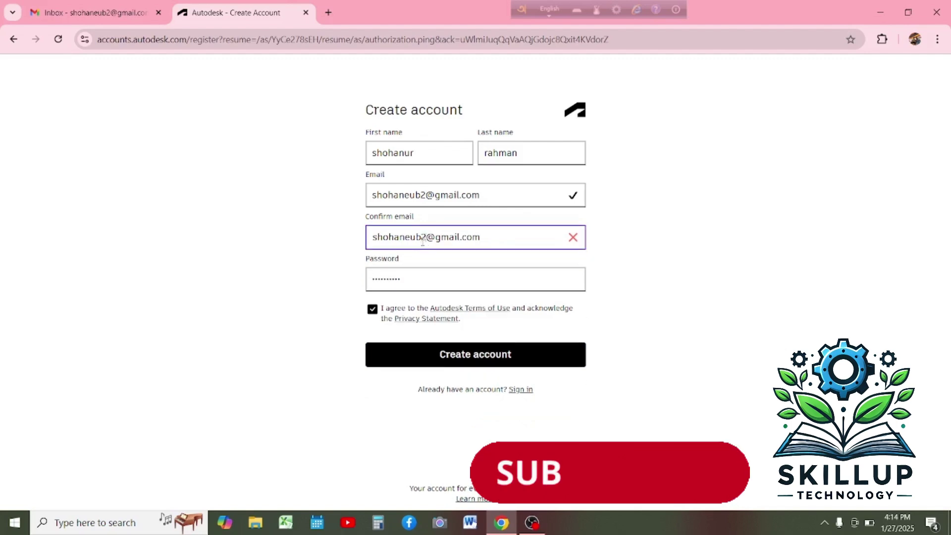
left_click(447, 270)
left_click(450, 356)
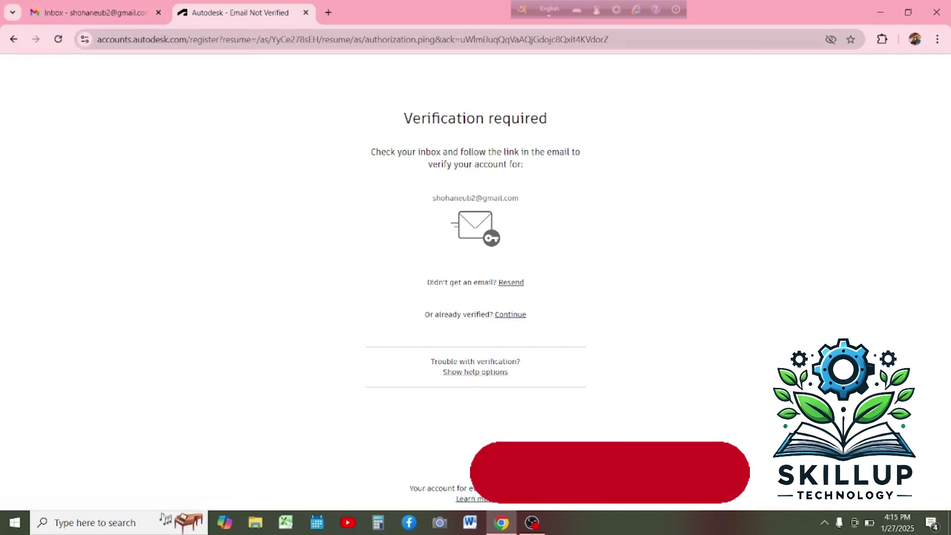
Open Autodesk's verification e-mail in Gmail and follow its verification link.
left_click(119, 15)
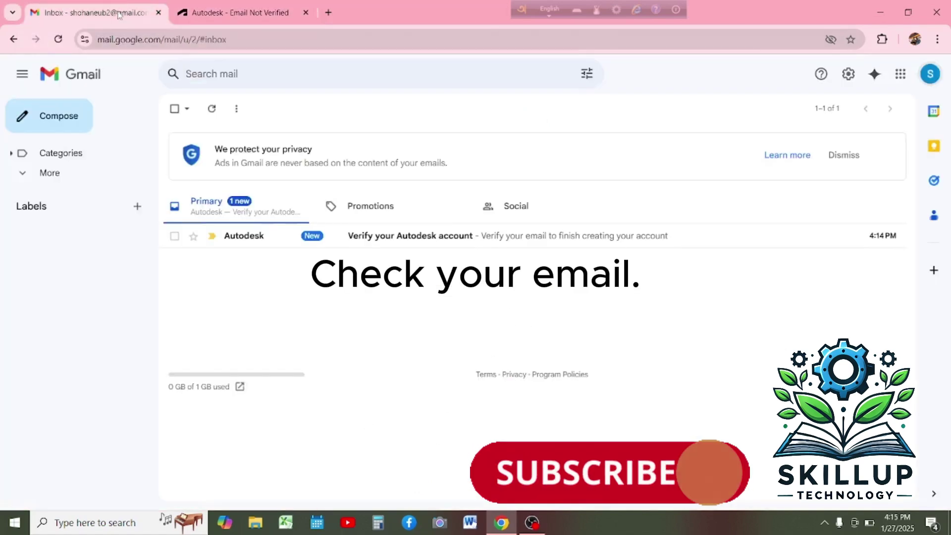
left_click(344, 238)
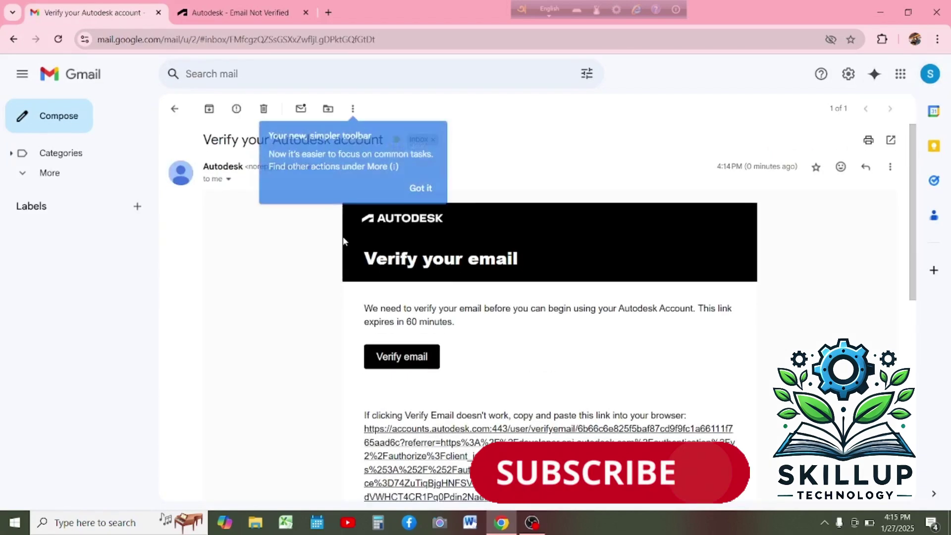
scroll(407, 226, "down", 3)
scroll(407, 225, "up", 3)
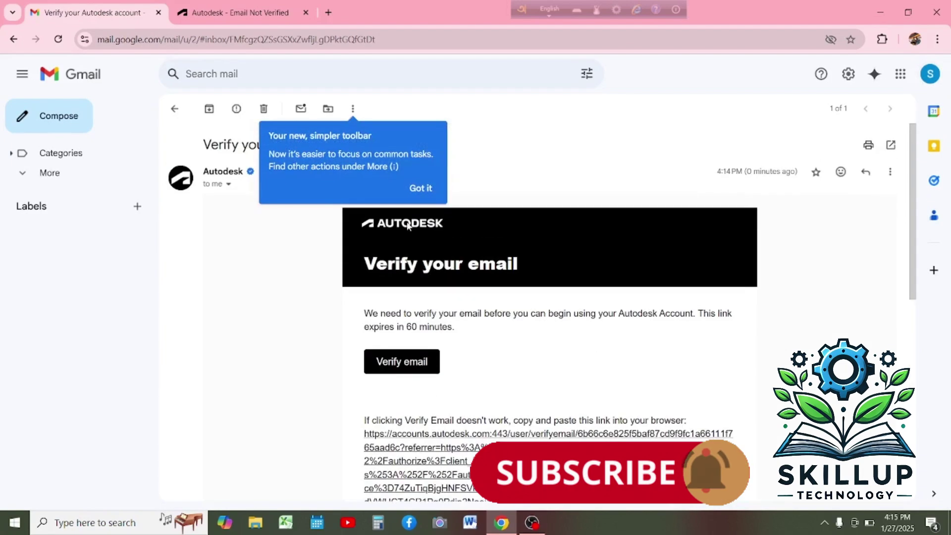
left_click(418, 189)
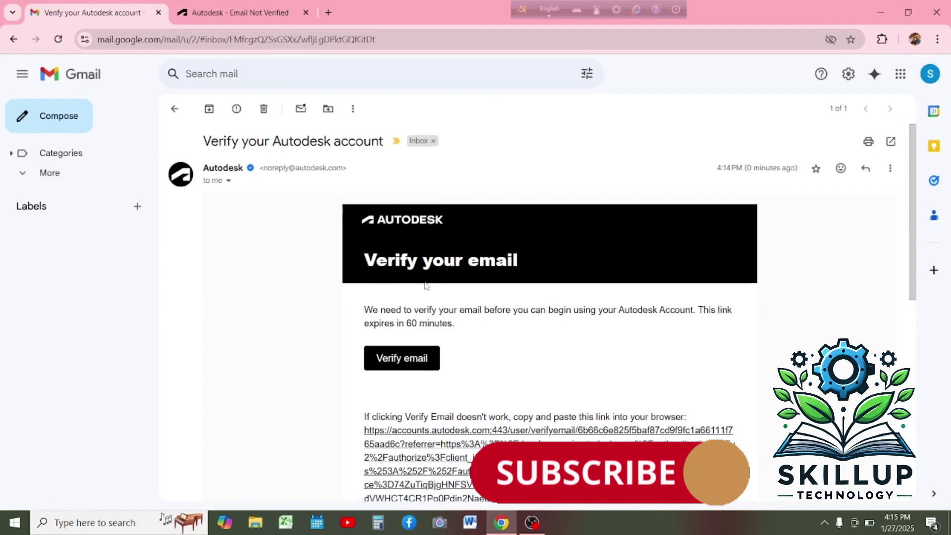
scroll(423, 252, "down", 1)
scroll(479, 261, "up", 1)
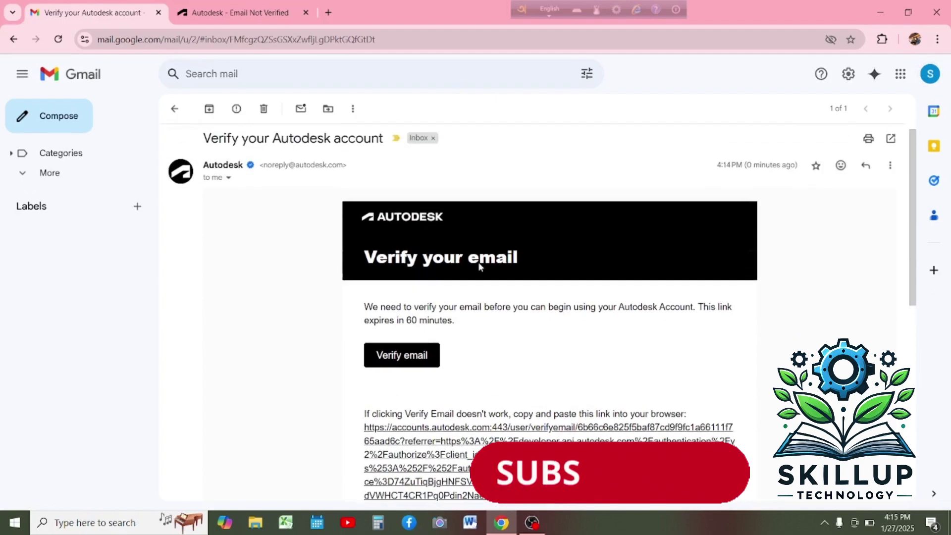
scroll(417, 239, "down", 2)
scroll(417, 239, "down", 1)
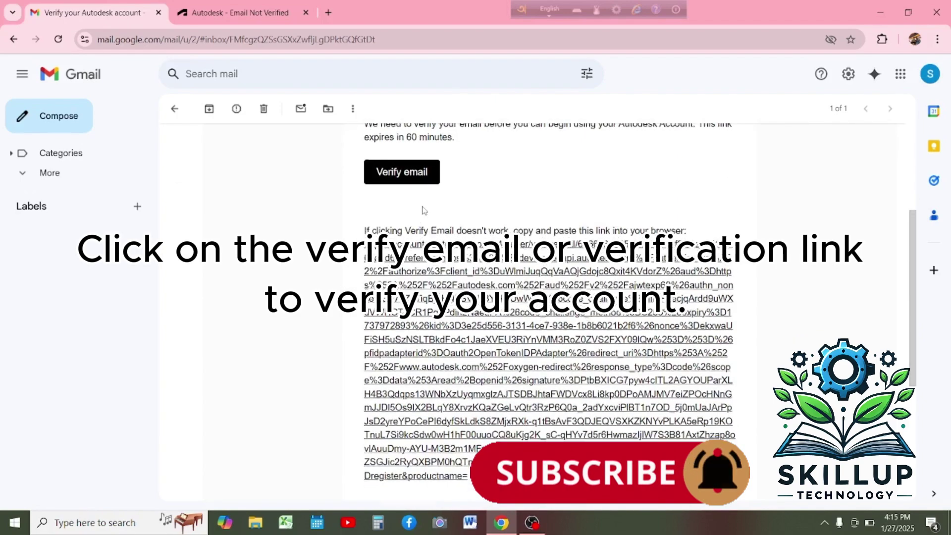
scroll(423, 212, "down", 1)
scroll(452, 313, "down", 2)
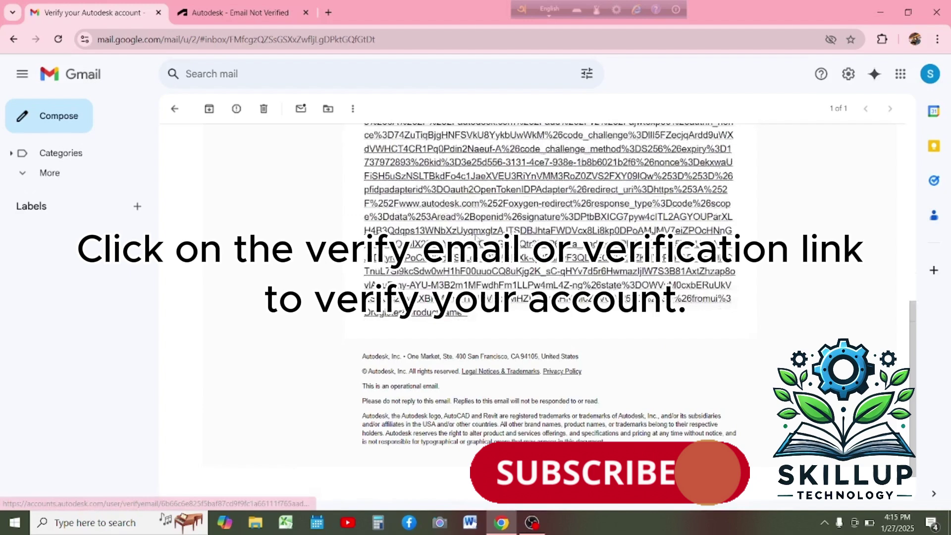
scroll(461, 287, "up", 2)
left_click(475, 259)
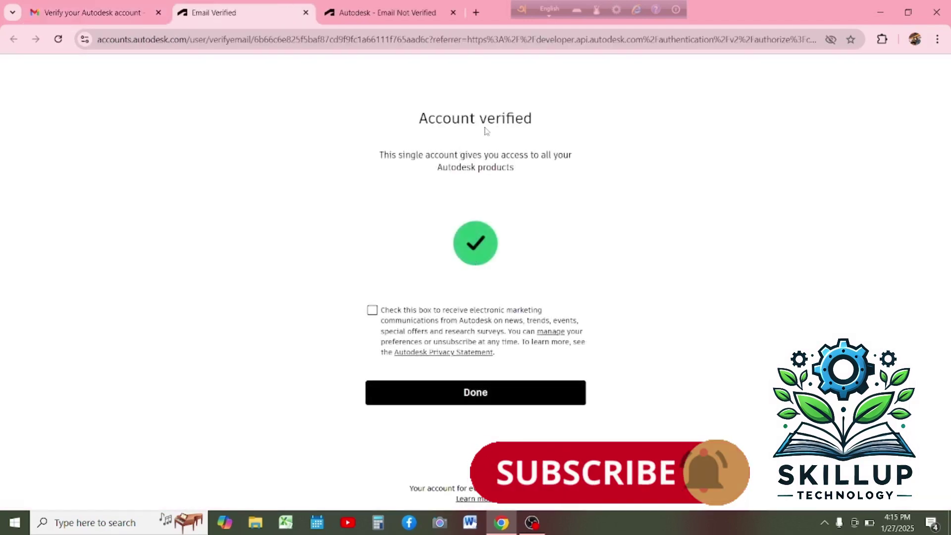
Opt in to marketing e-mails, finish verification, and choose the Student plan for AutoCAD.
left_click(371, 312)
left_click(417, 396)
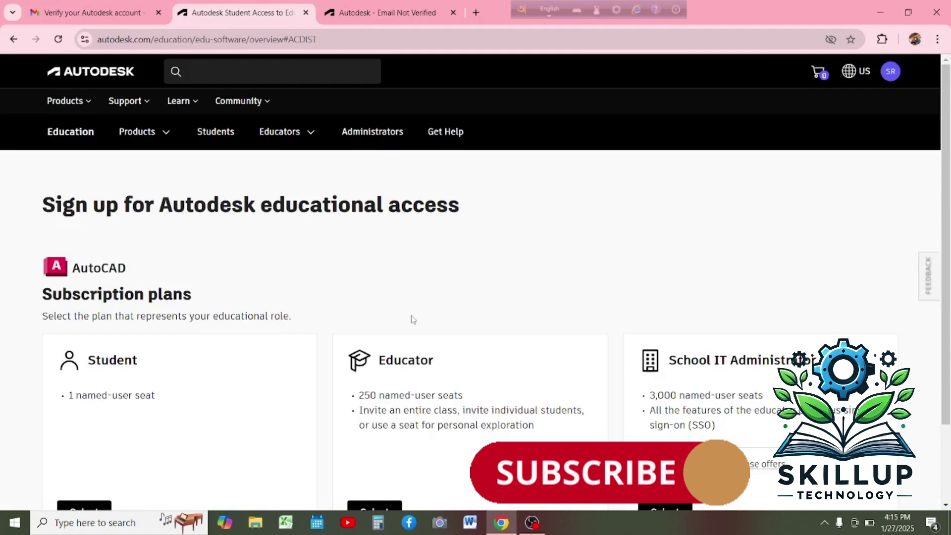
scroll(412, 319, "down", 1)
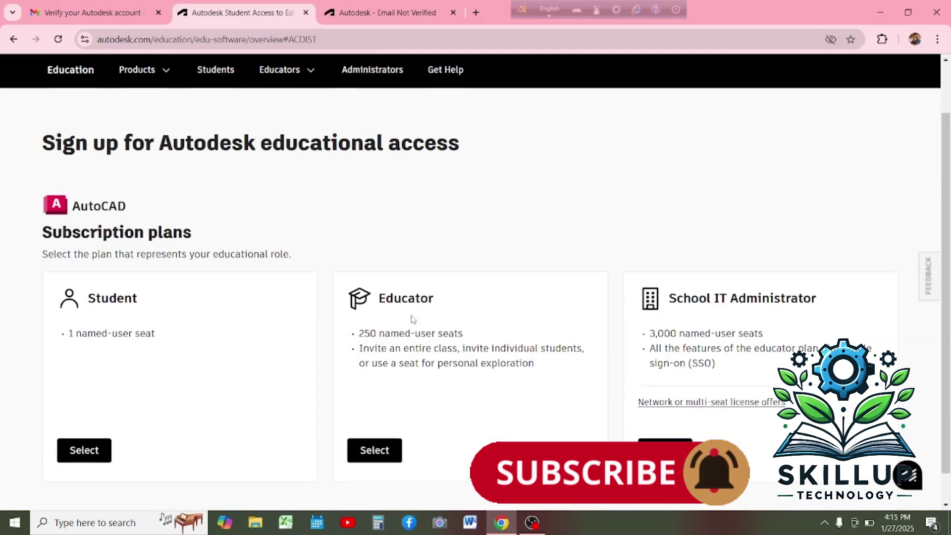
left_click(78, 454)
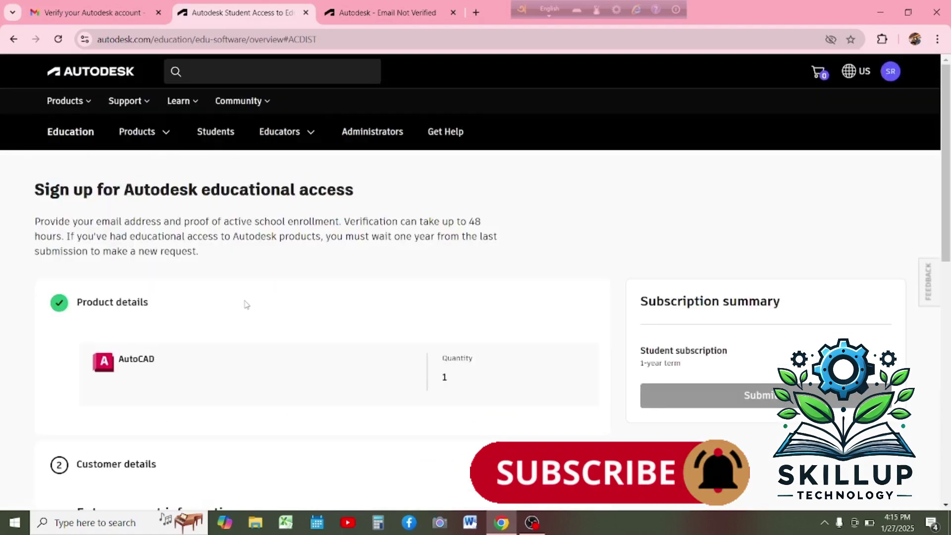
scroll(246, 304, "down", 4)
scroll(237, 205, "down", 2)
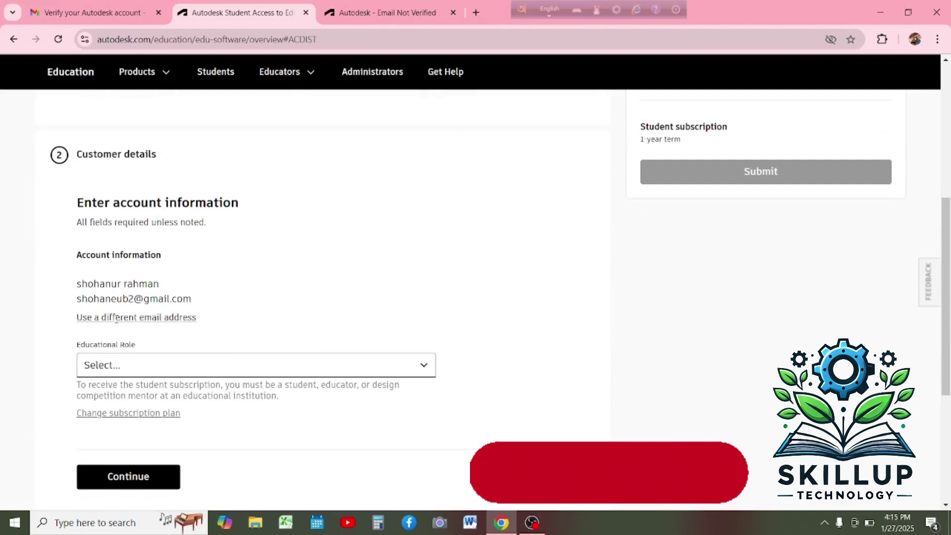
Set the Educational Role to Student.
scroll(119, 318, "down", 1)
left_click(146, 307)
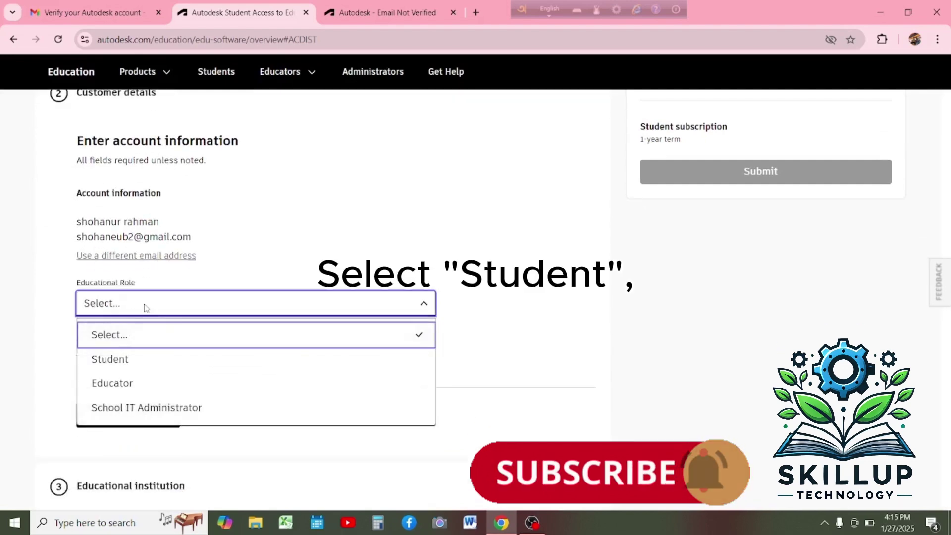
left_click(145, 368)
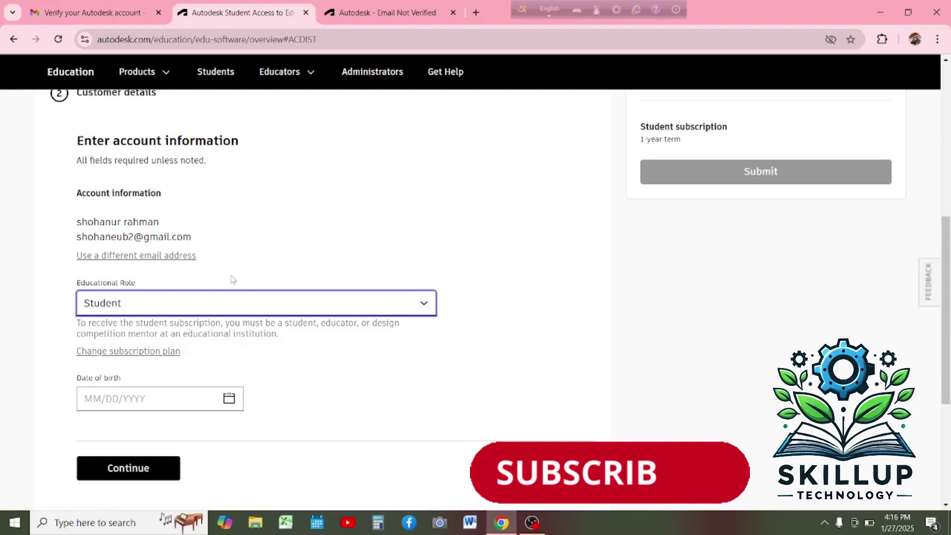
scroll(212, 273, "down", 2)
left_click(180, 270)
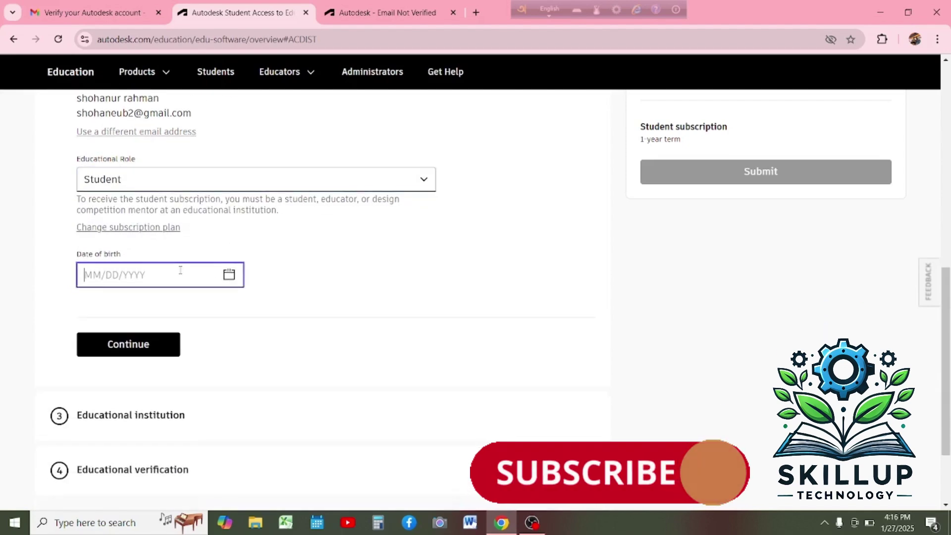
left_click(229, 274)
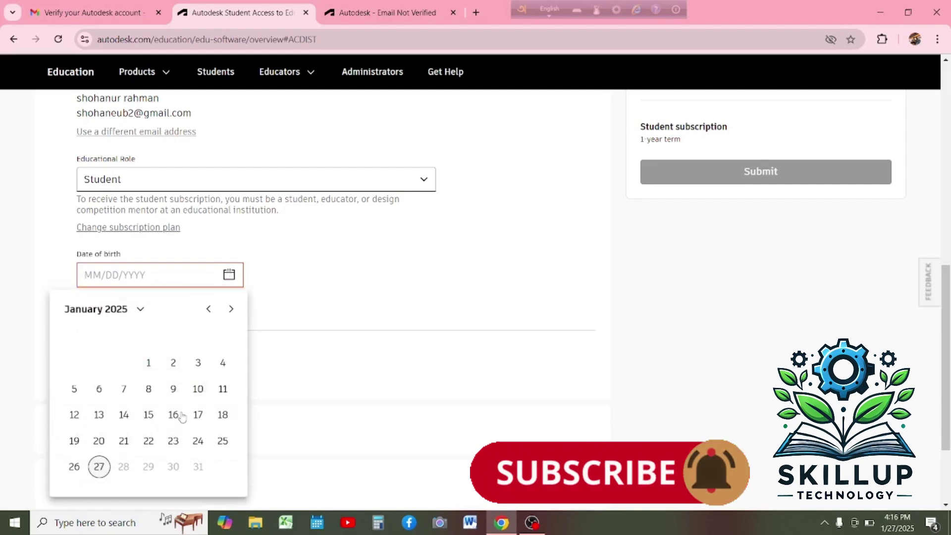
left_click(140, 309)
scroll(159, 409, "down", 3)
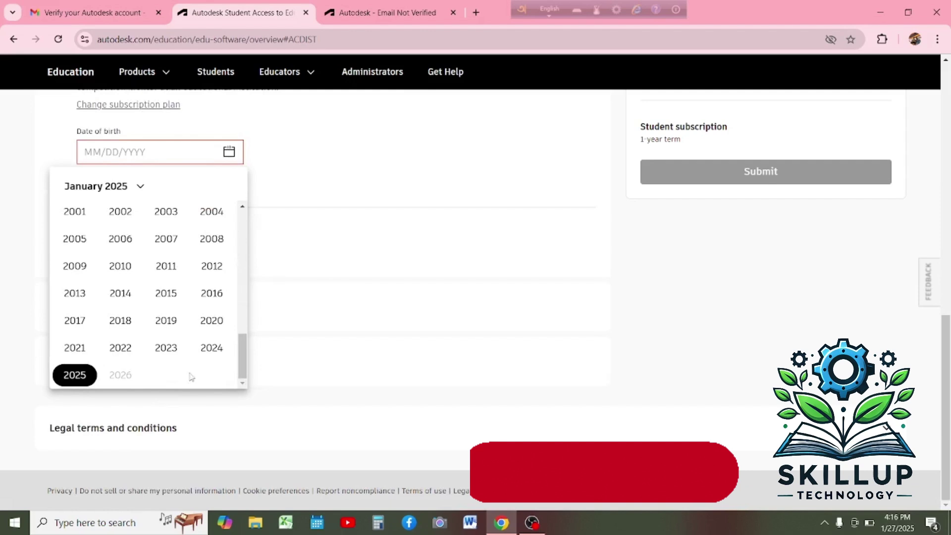
scroll(212, 334, "up", 4)
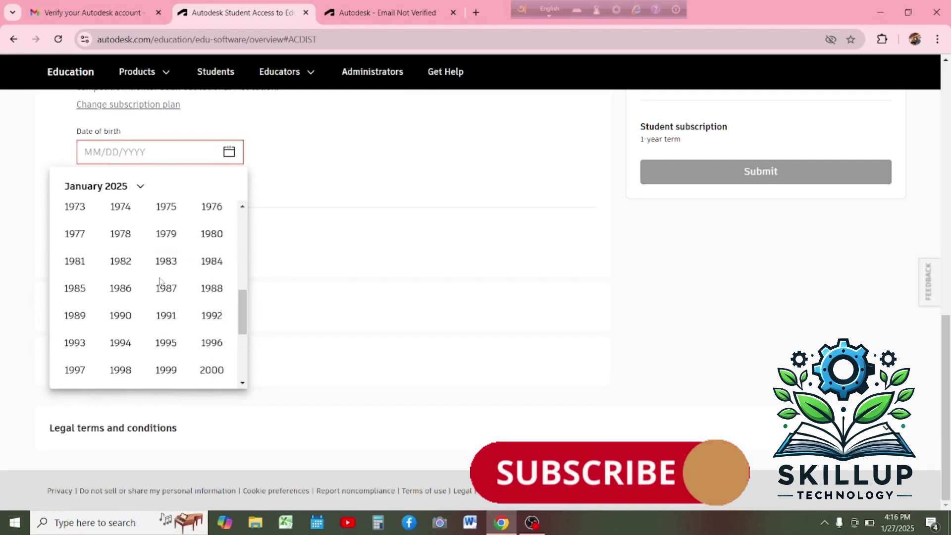
left_click(86, 342)
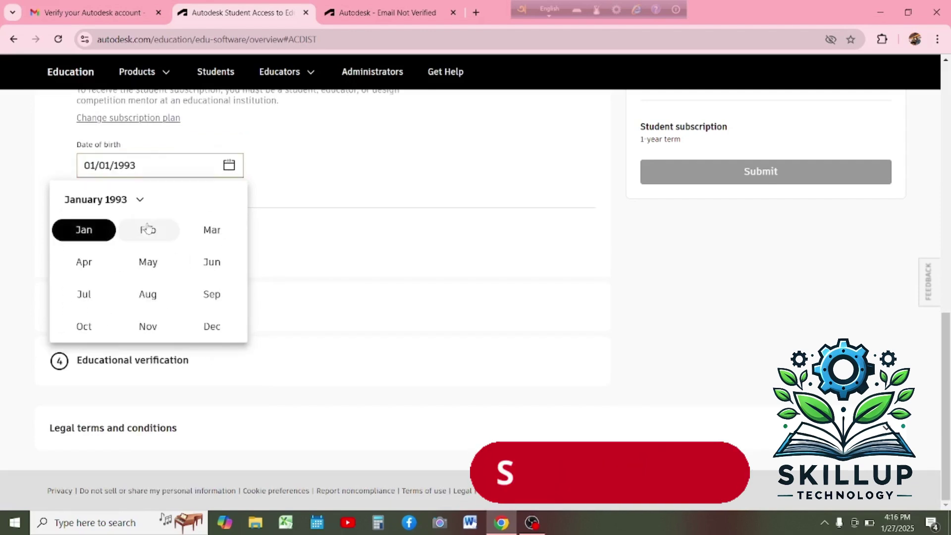
left_click(90, 297)
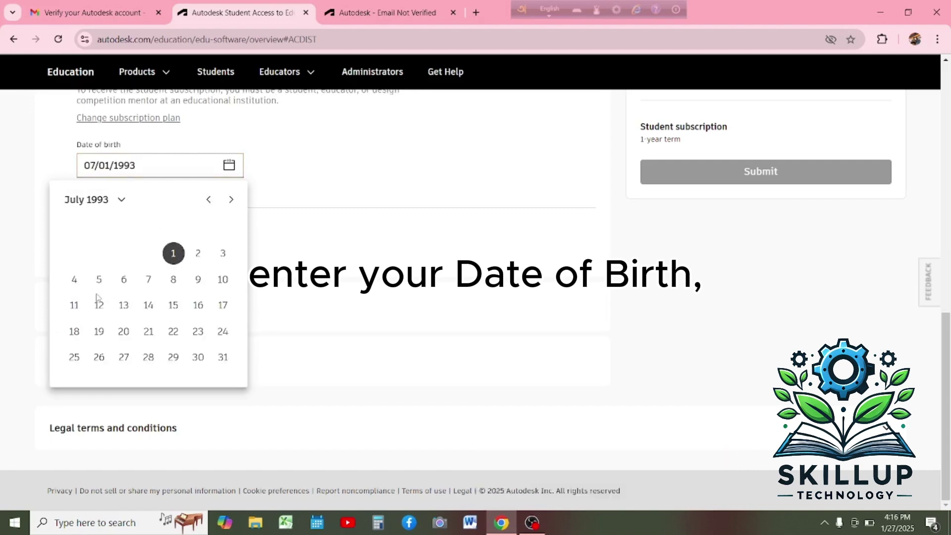
left_click(173, 306)
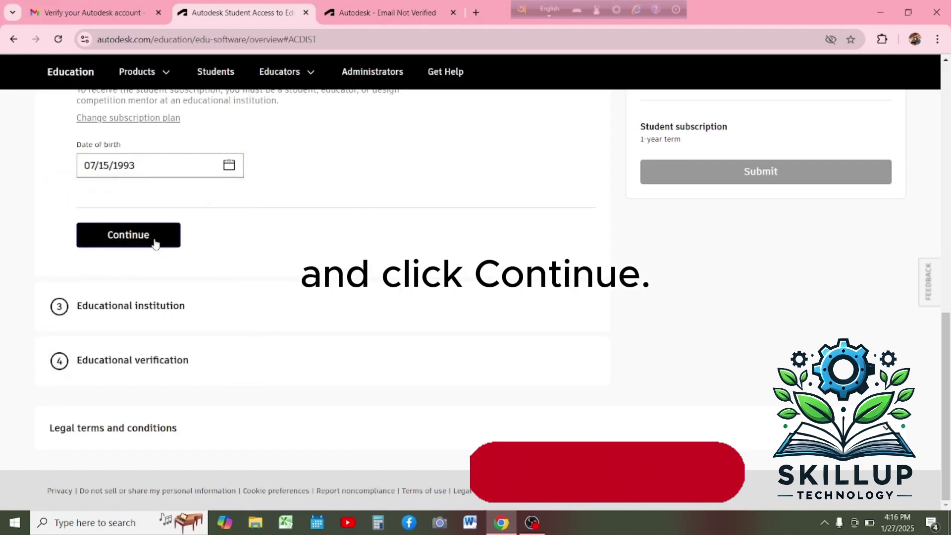
left_click(155, 244)
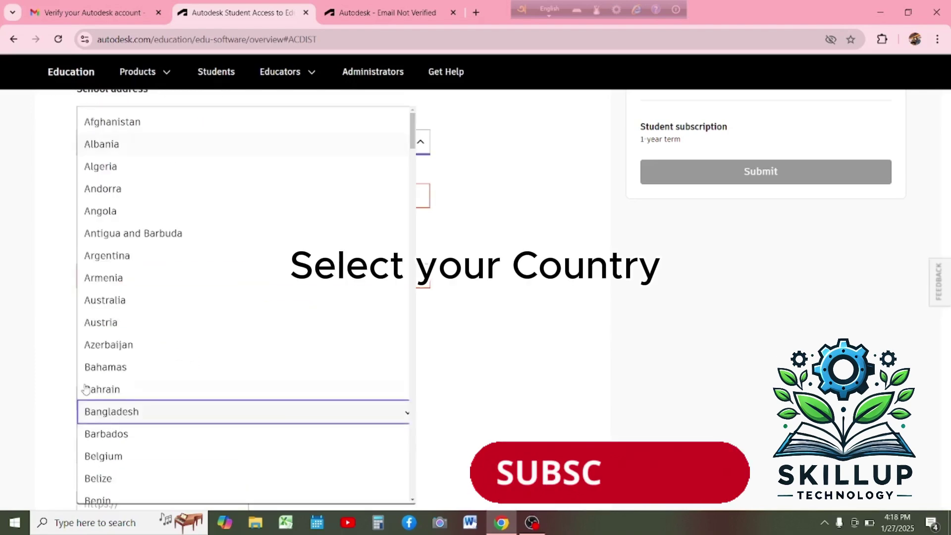
Set the country to Bangladesh and enter the school's street address.
key("Return")
key("Tab")
type("G")
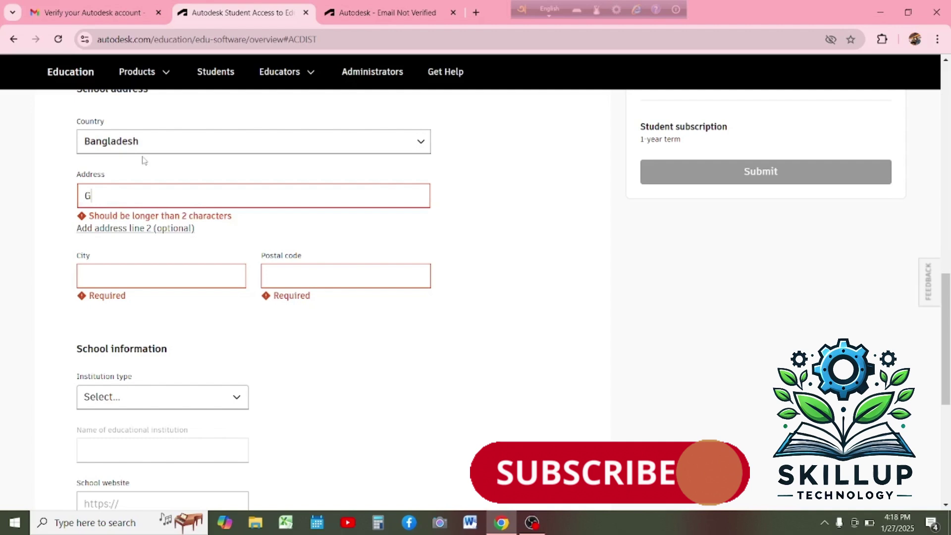
type("ab")
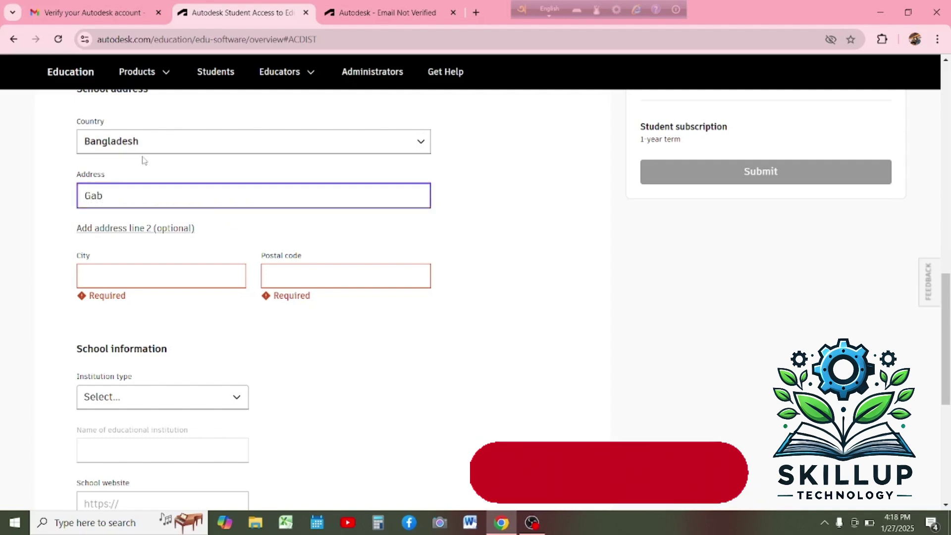
type("toli")
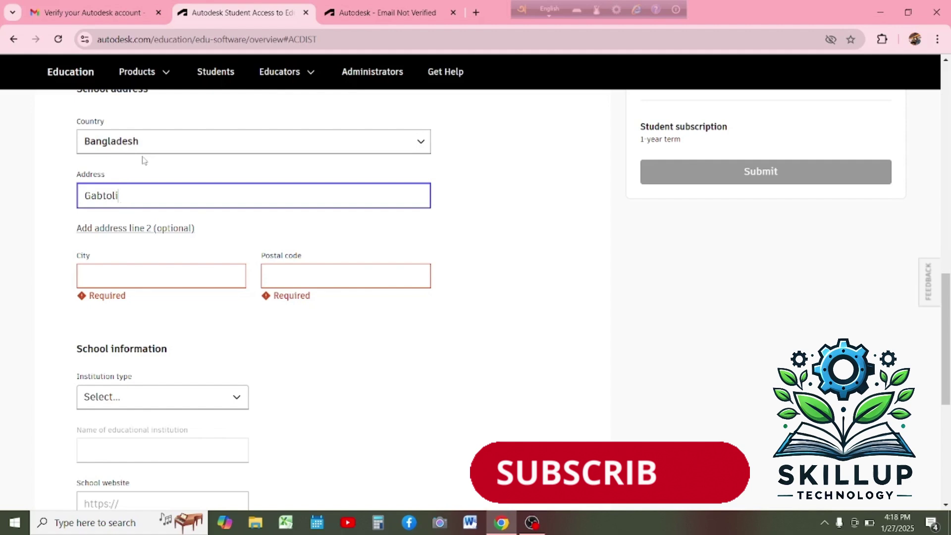
type(",mi")
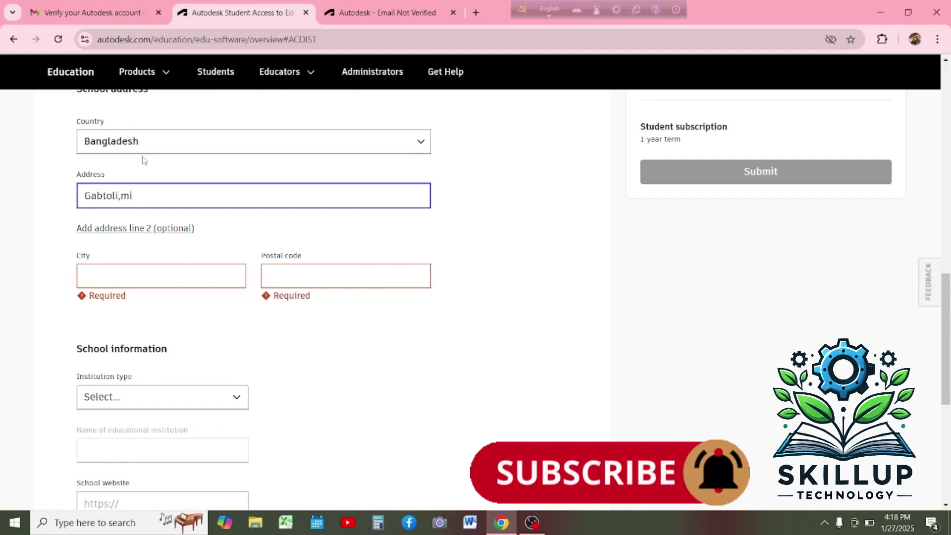
key("BackSpace")
key("BackSpace")
type("Mir")
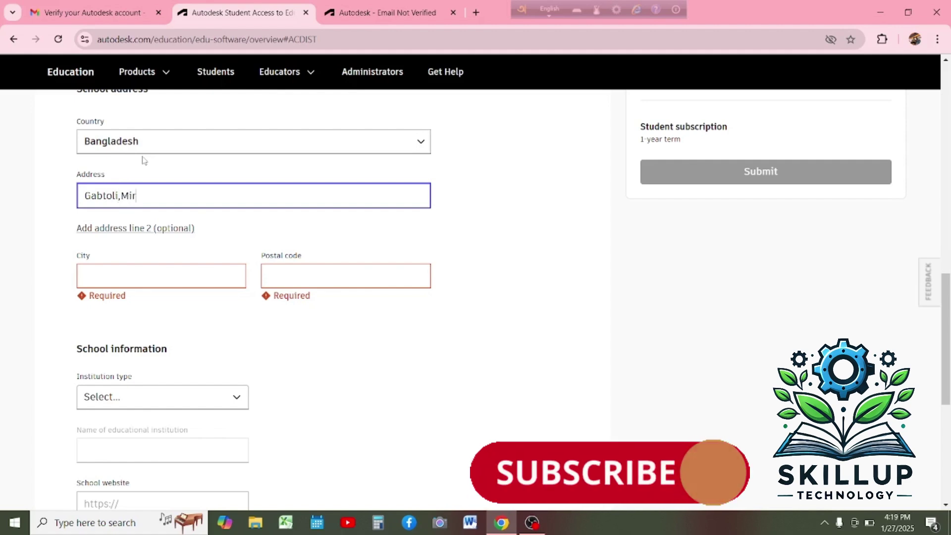
type("pur")
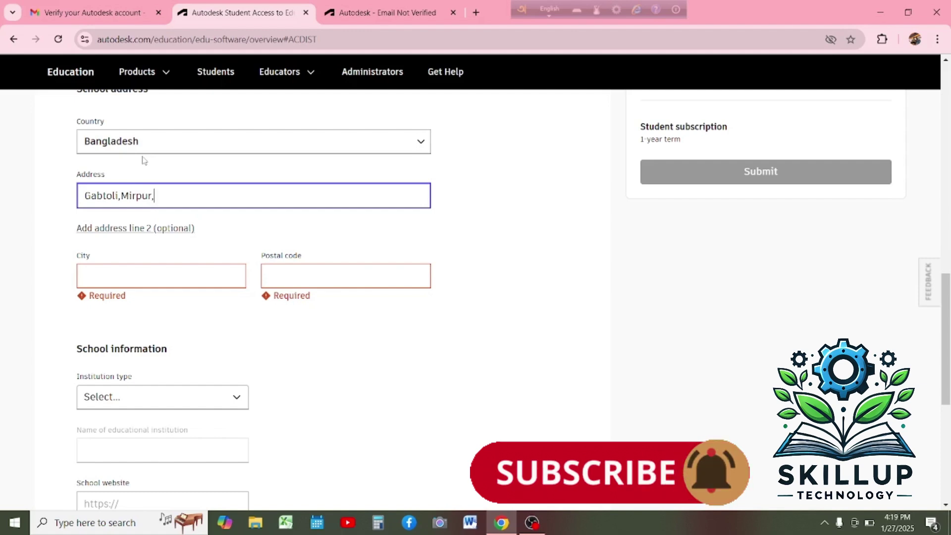
type(",Dhaka")
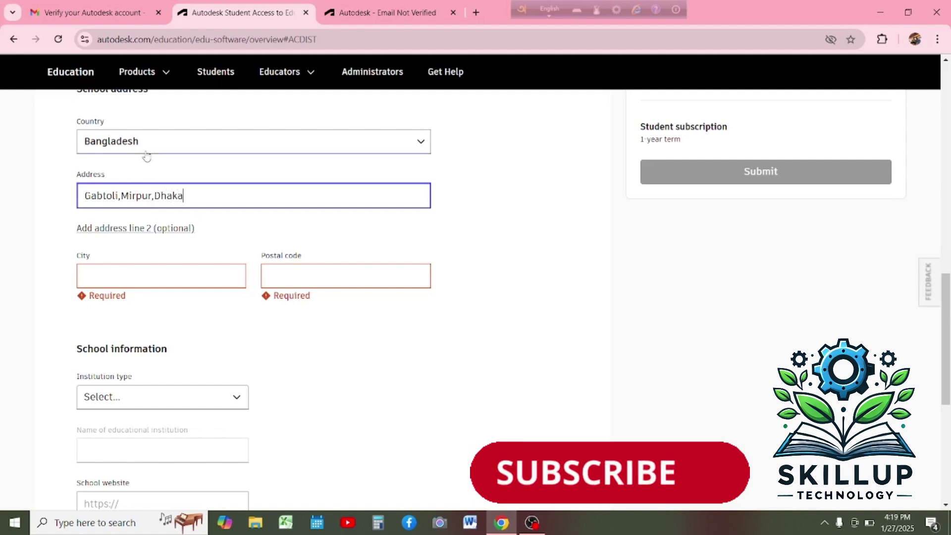
type("-")
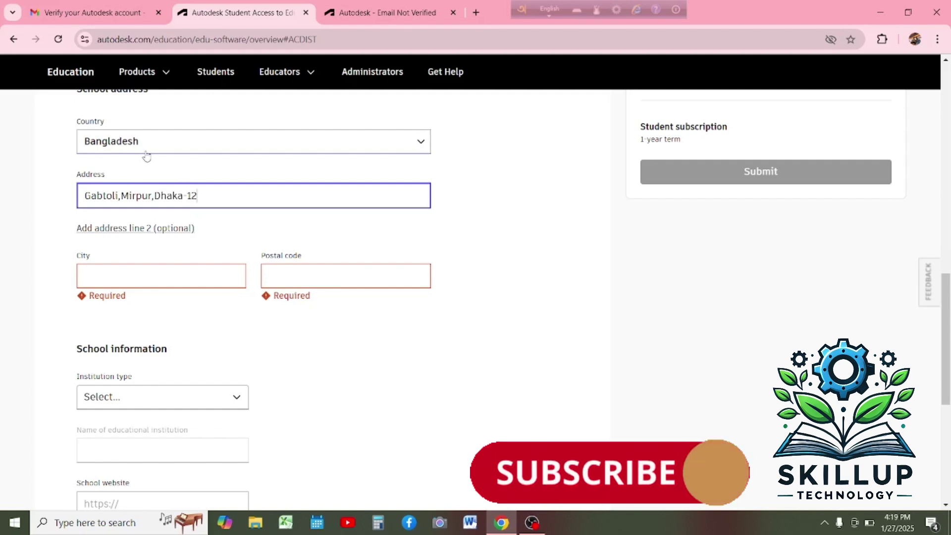
type("1216")
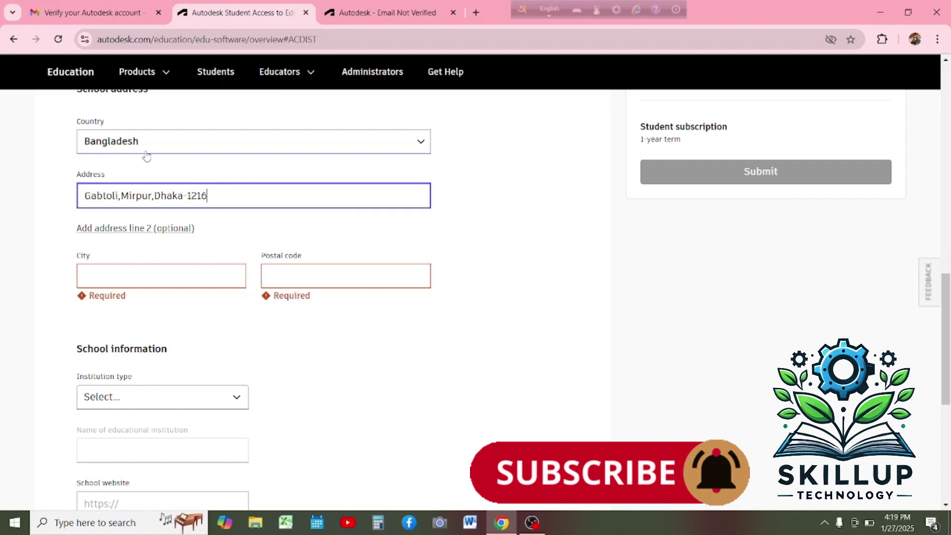
Fill in the school's city and postal code.
left_click(113, 270)
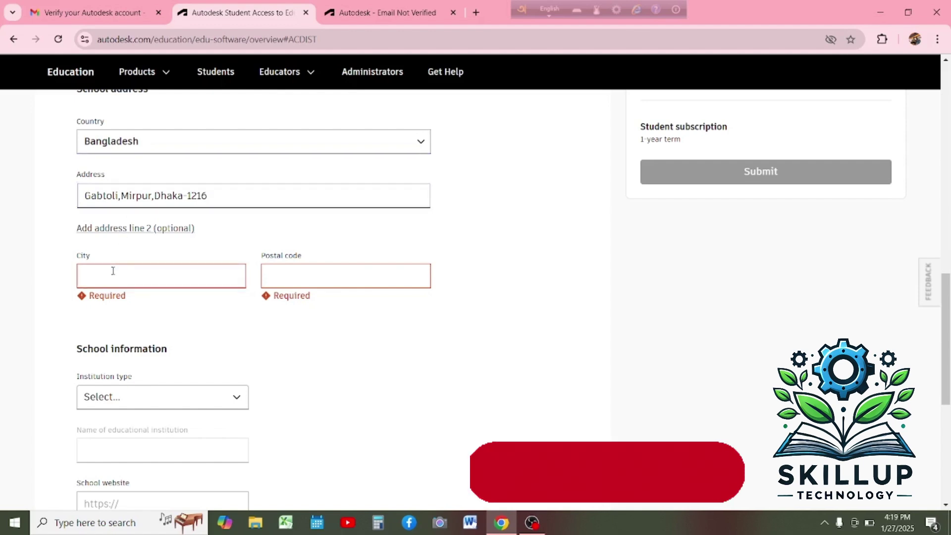
type("Dhaka")
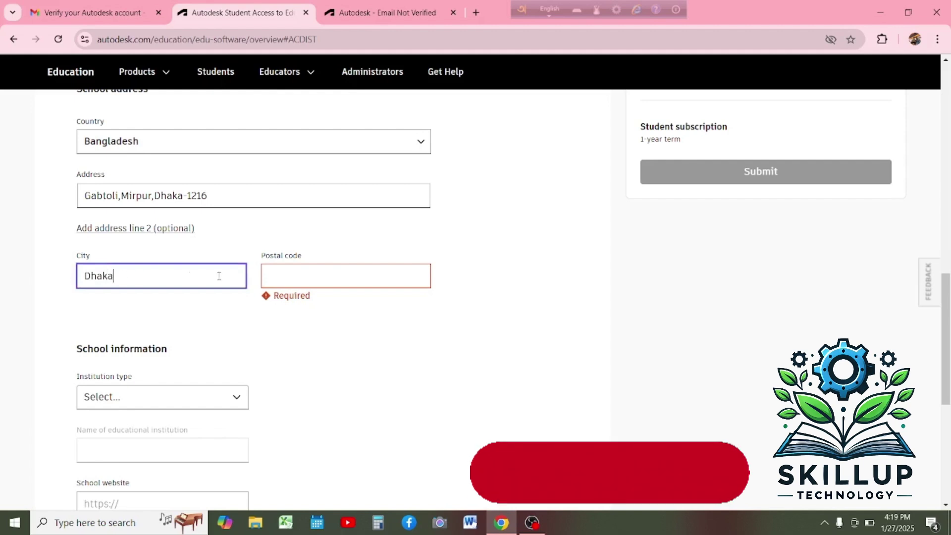
left_click(318, 275)
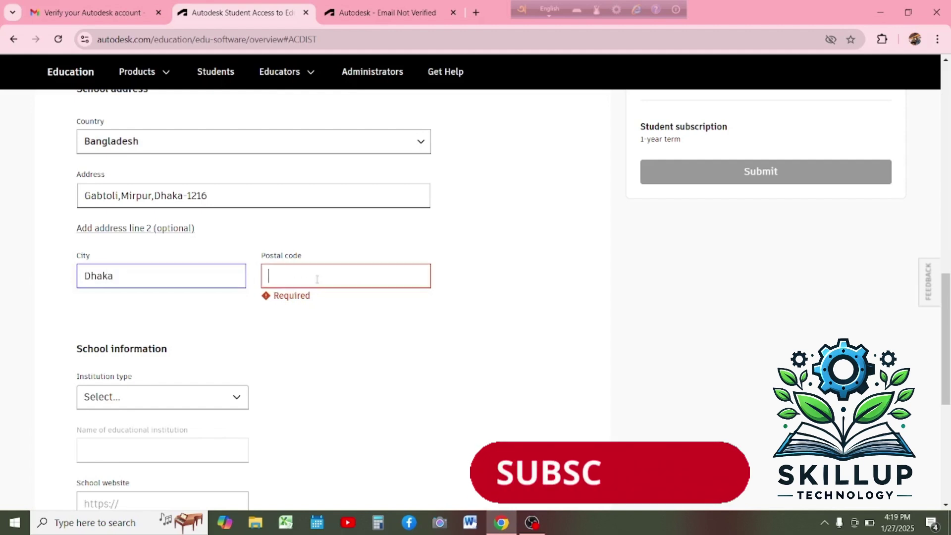
type("1000")
left_click(288, 354)
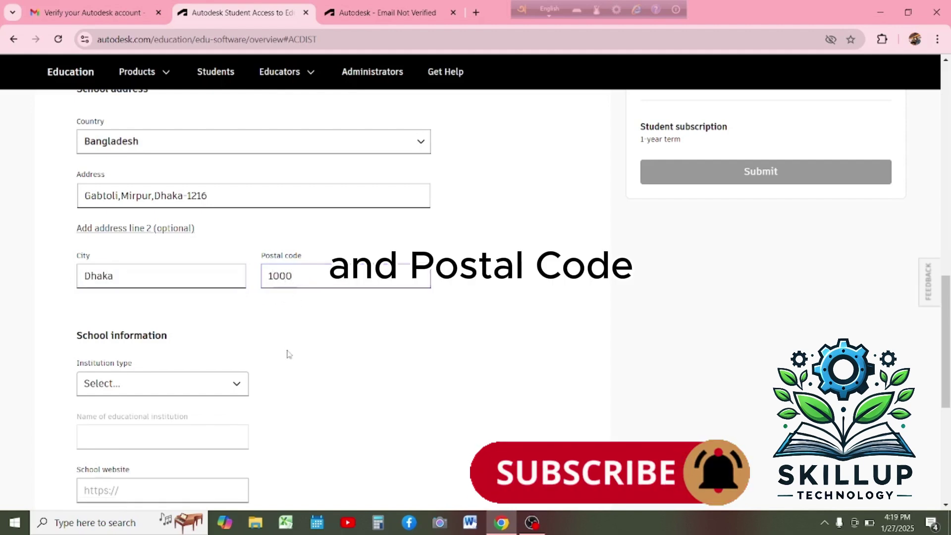
scroll(287, 355, "down", 3)
left_click(193, 261)
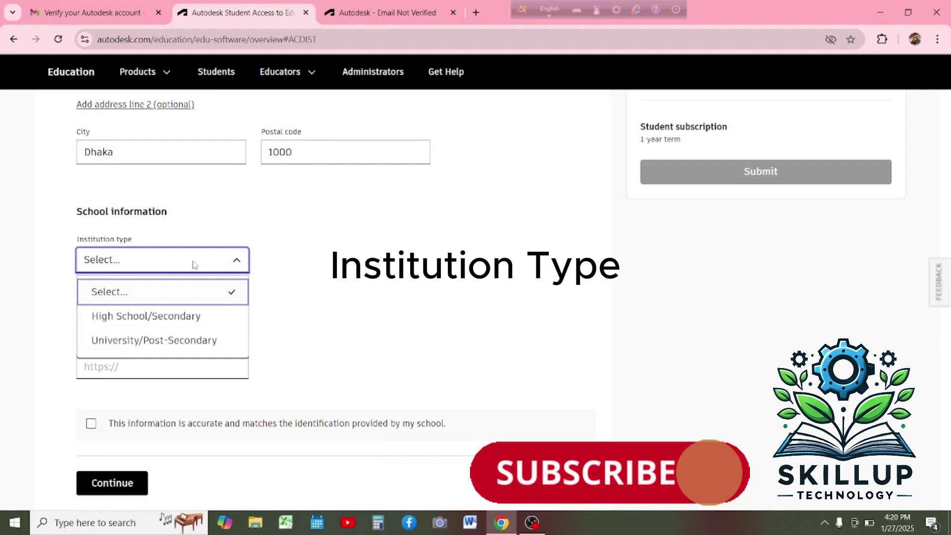
left_click(157, 341)
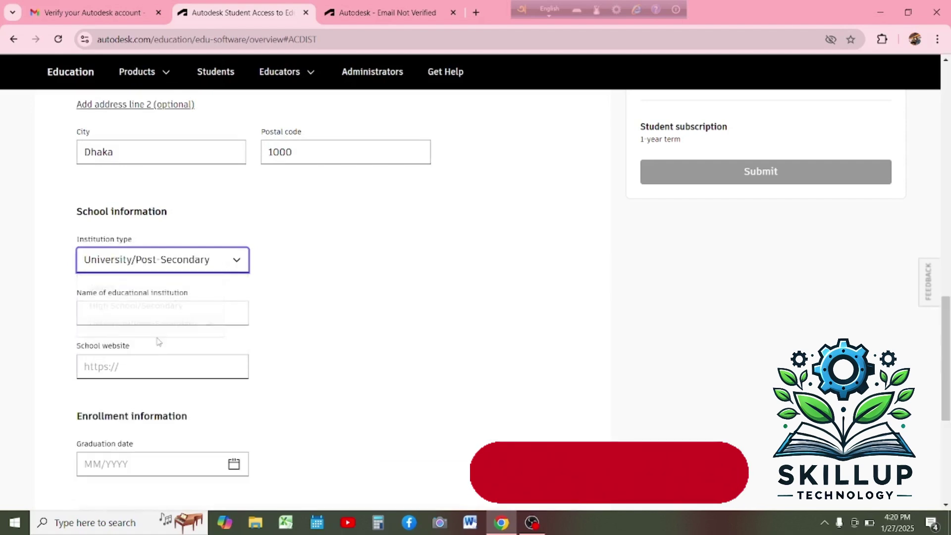
left_click(167, 315)
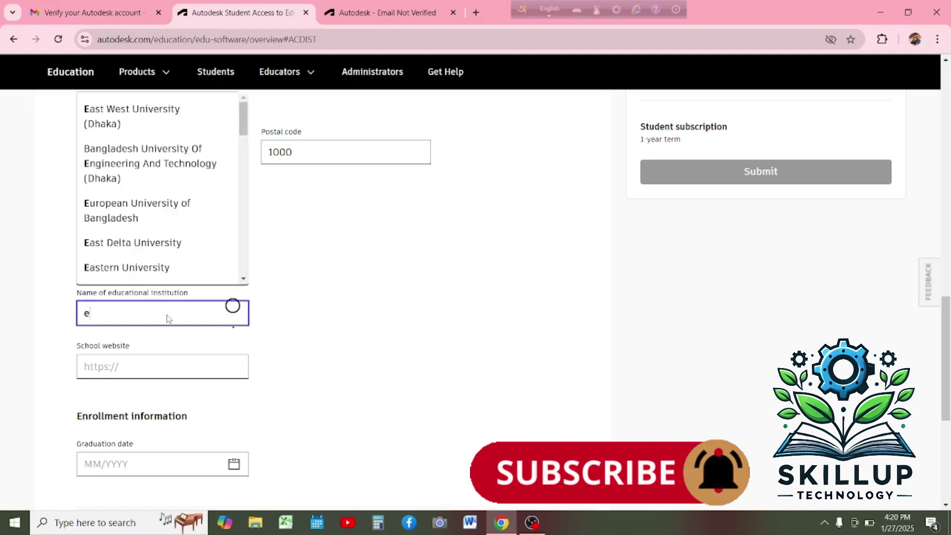
left_click(178, 217)
key("Tab")
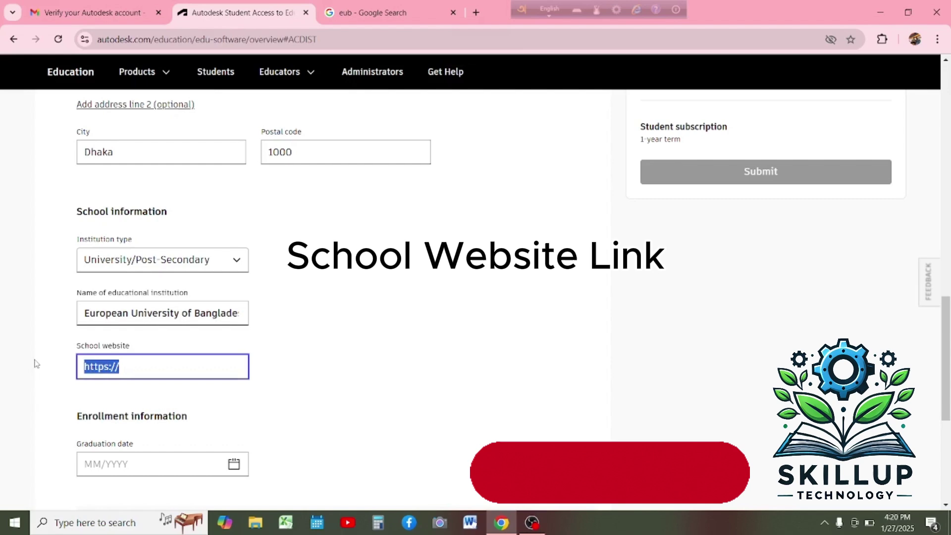
type("https://eub.edu.bd/")
Set graduation to 08/2026, confirm the details are accurate, and submit.
scroll(166, 395, "down", 3)
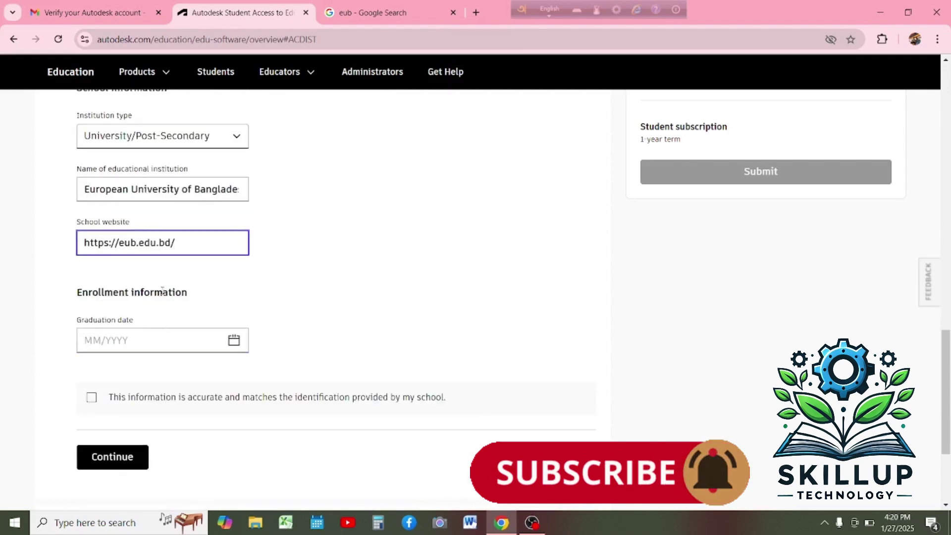
scroll(139, 300, "down", 1)
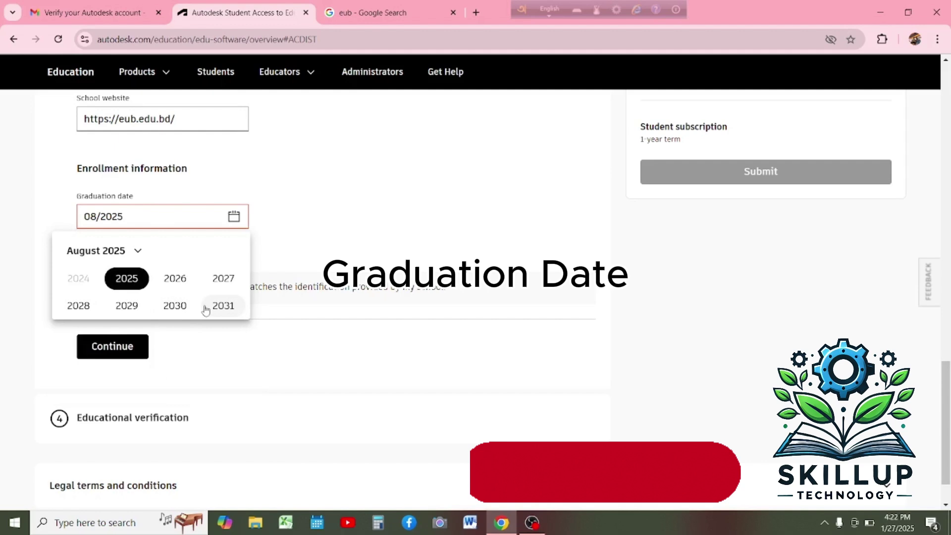
left_click(182, 279)
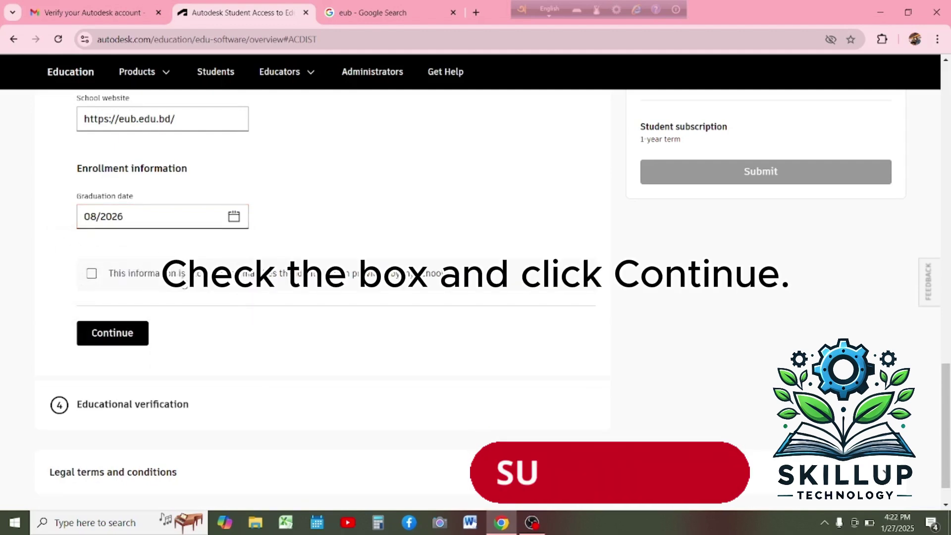
left_click(91, 275)
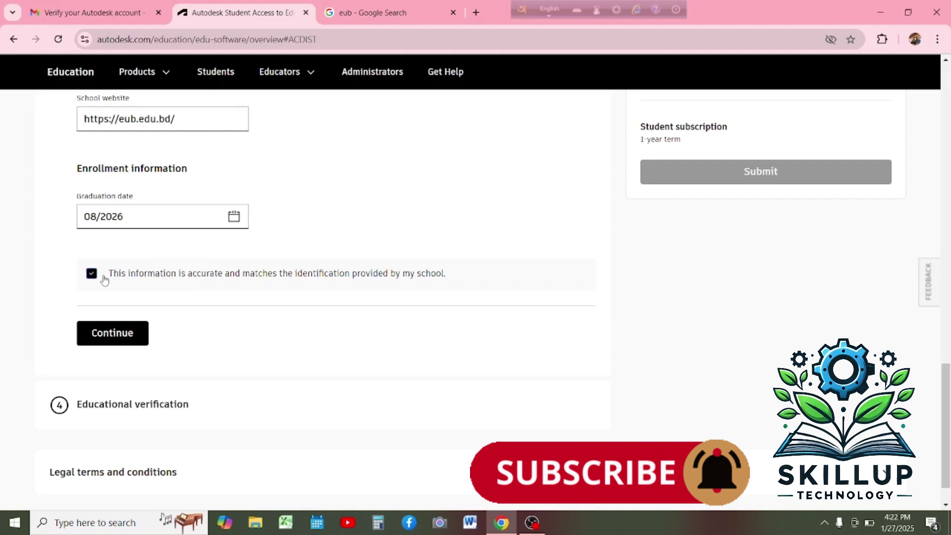
scroll(104, 281, "down", 1)
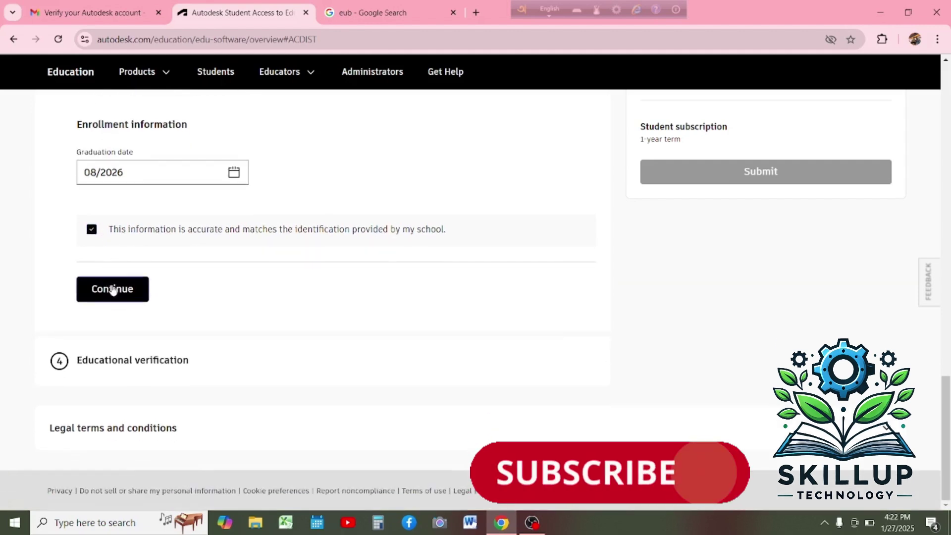
left_click(113, 290)
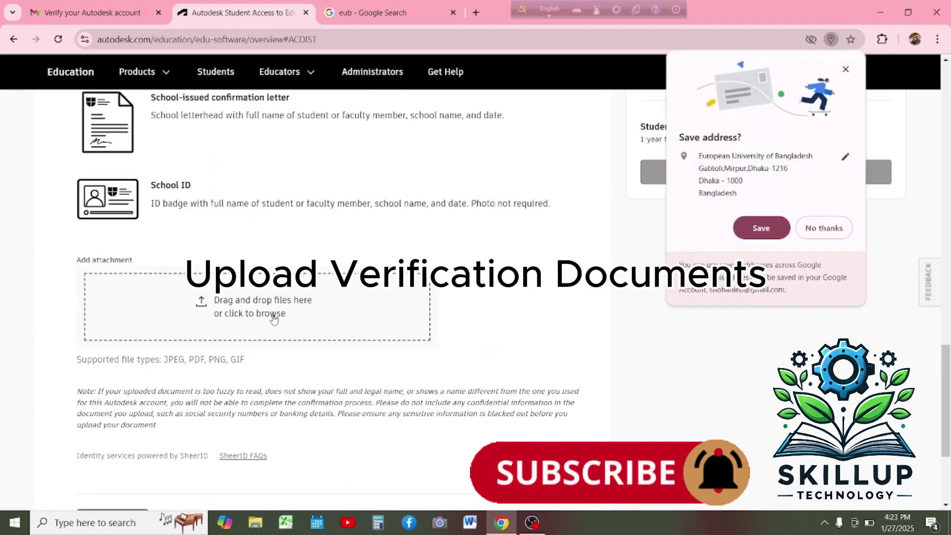
Decline saving the address, then upload the transcript eub image from the Desktop folder.
left_click(819, 229)
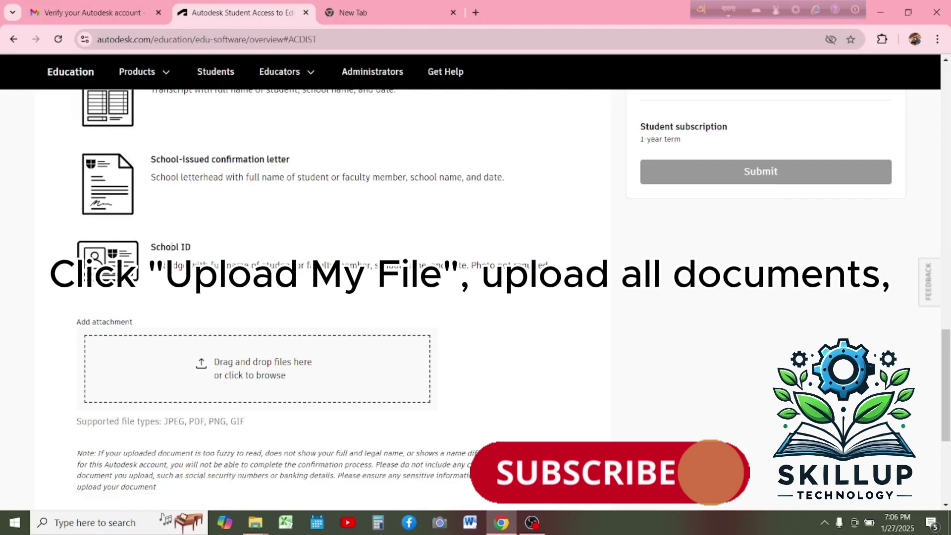
left_click(255, 376)
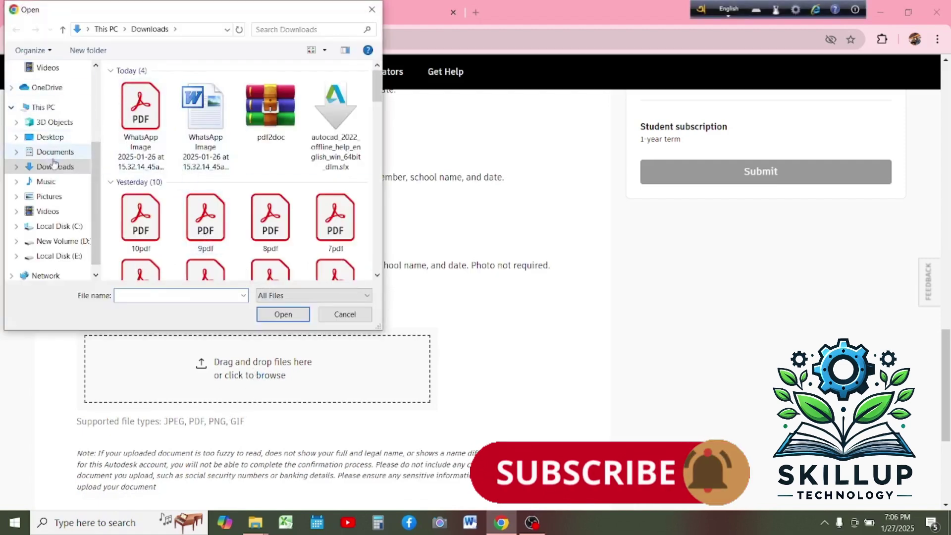
scroll(56, 120, "up", 1)
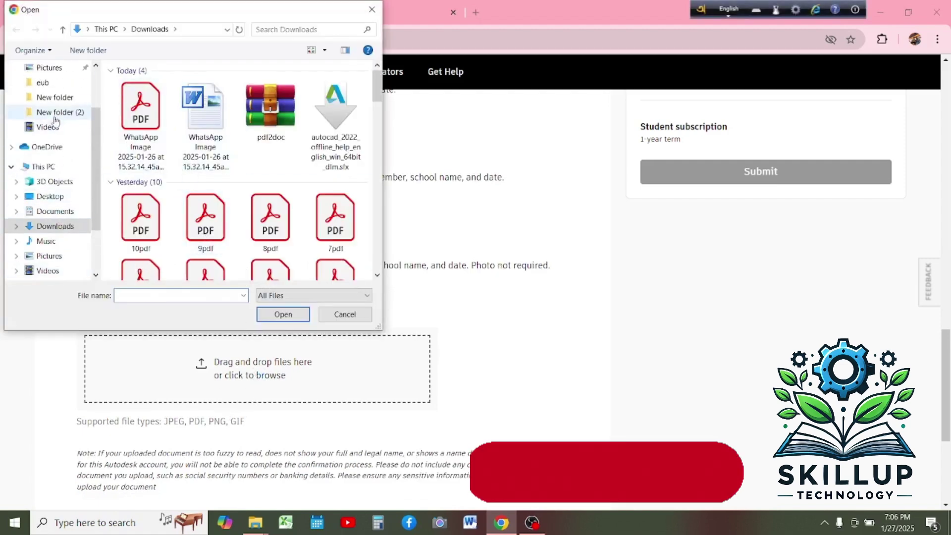
left_click(35, 198)
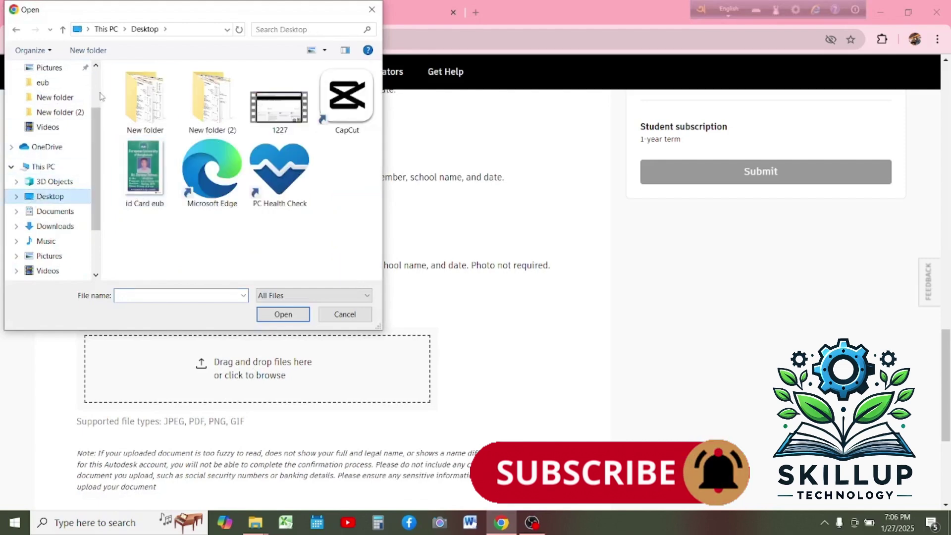
double_click(186, 112)
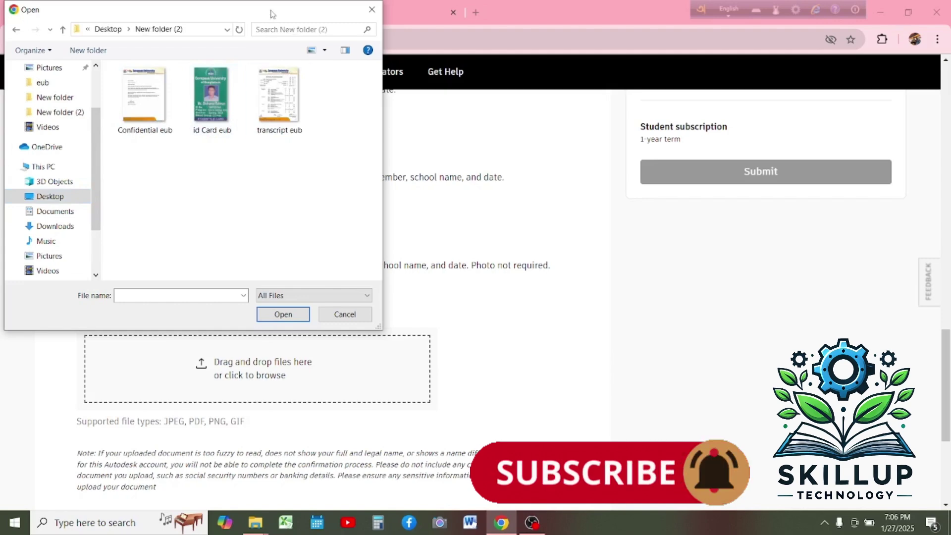
left_click_drag(272, 13, 490, 55)
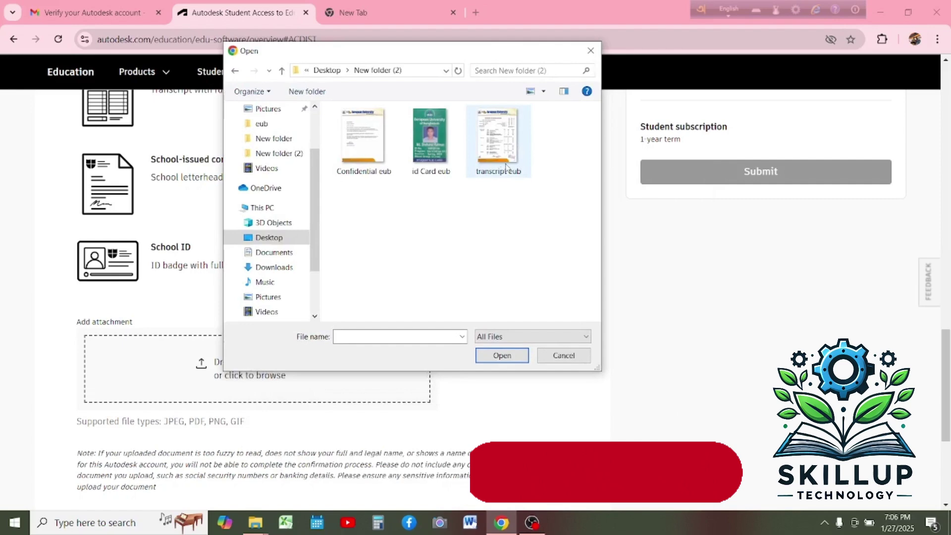
left_click(498, 138)
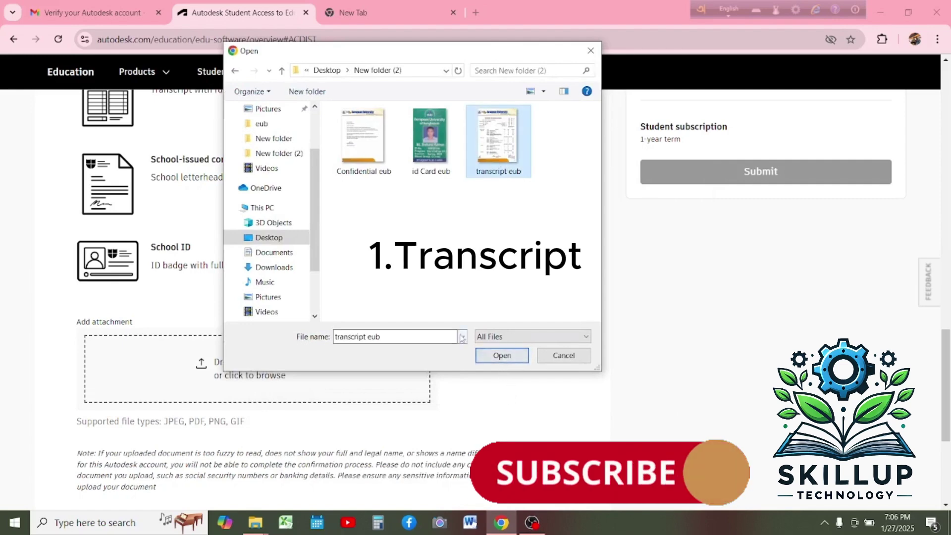
left_click(502, 356)
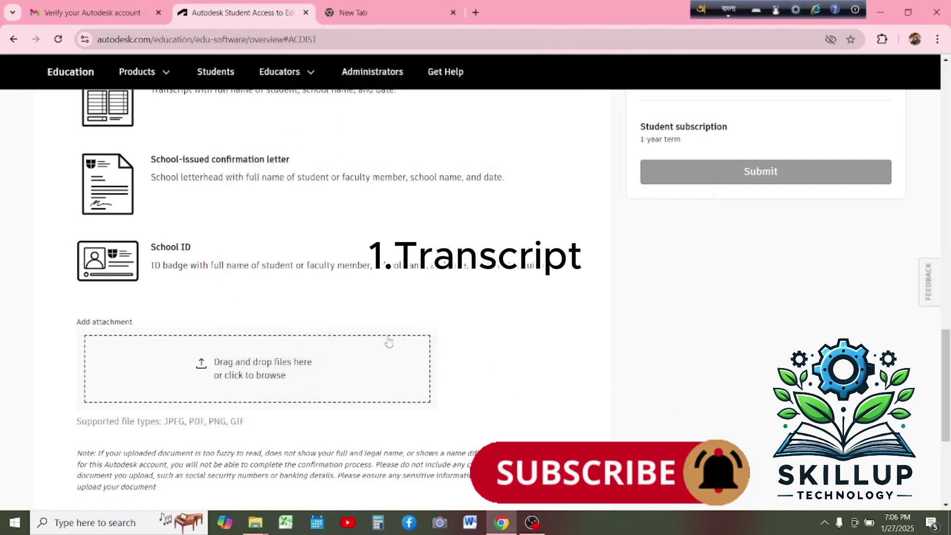
Attach the Confidential eub letter and id Card eub images as further documents.
left_click(272, 367)
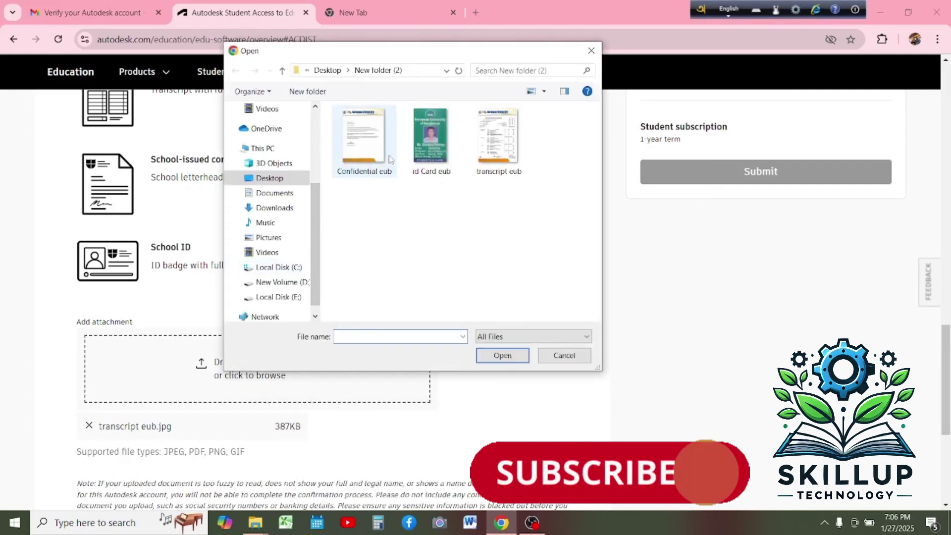
left_click(389, 159)
left_click(503, 356)
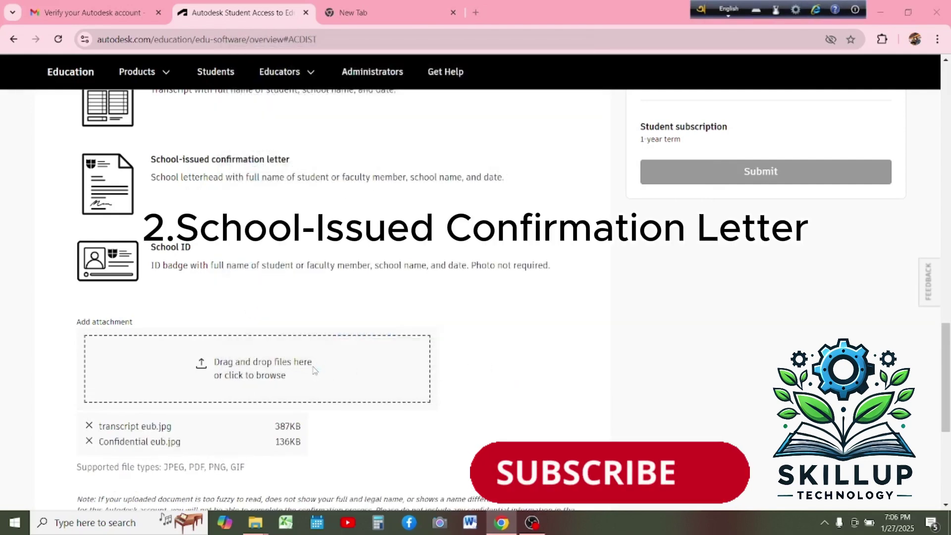
left_click(314, 371)
left_click(419, 153)
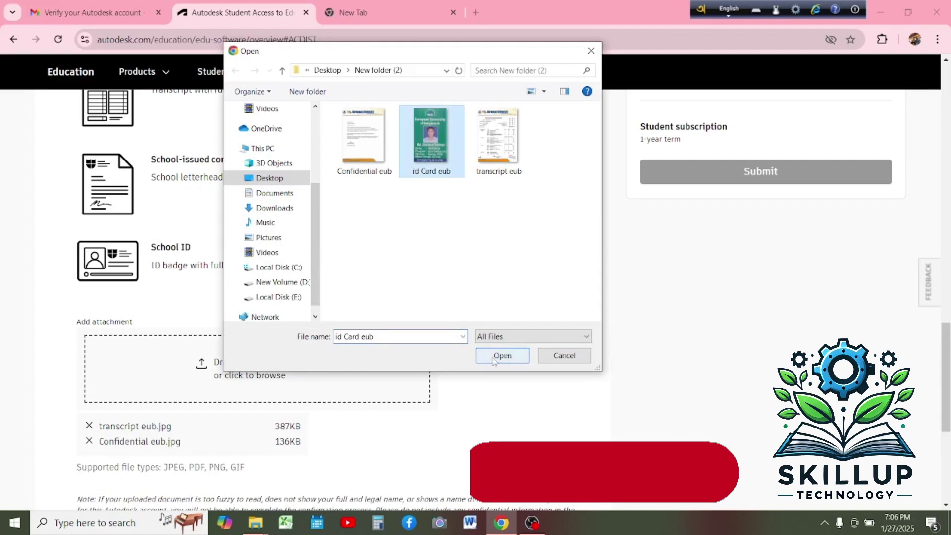
left_click(493, 359)
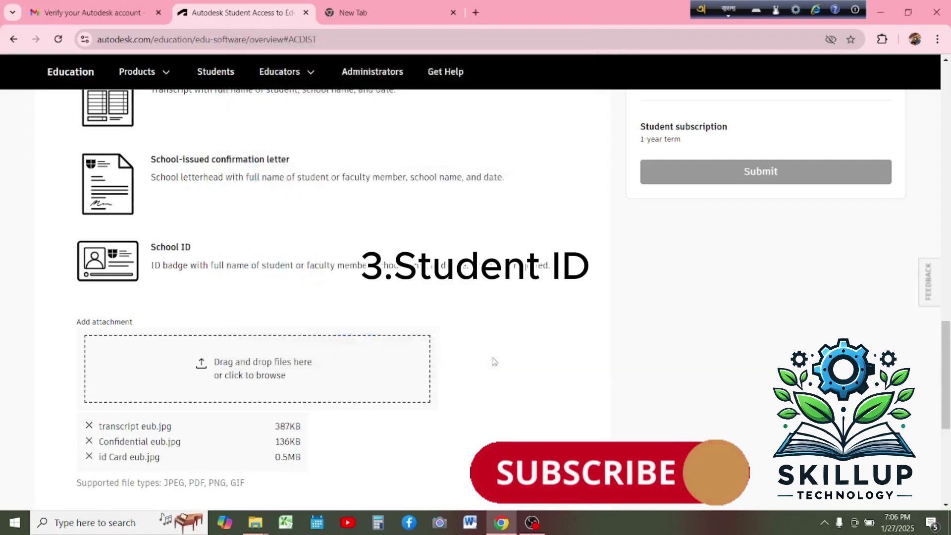
Continue with the three attached documents and submit the education verification request.
scroll(494, 362, "down", 3)
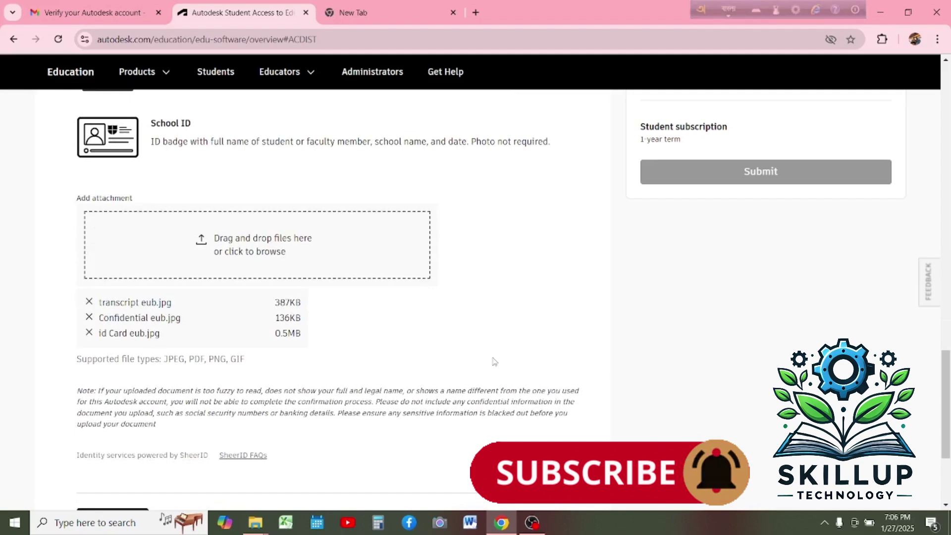
scroll(494, 362, "down", 3)
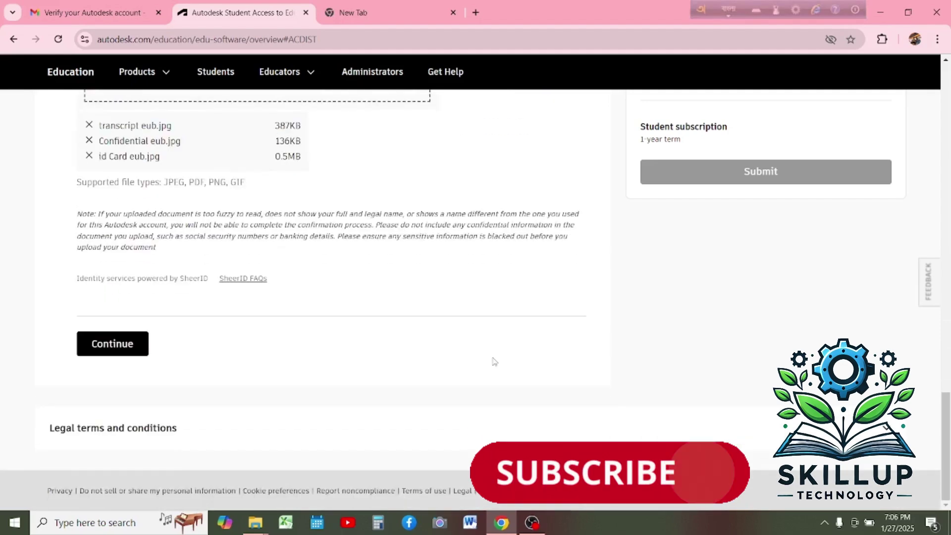
left_click(129, 341)
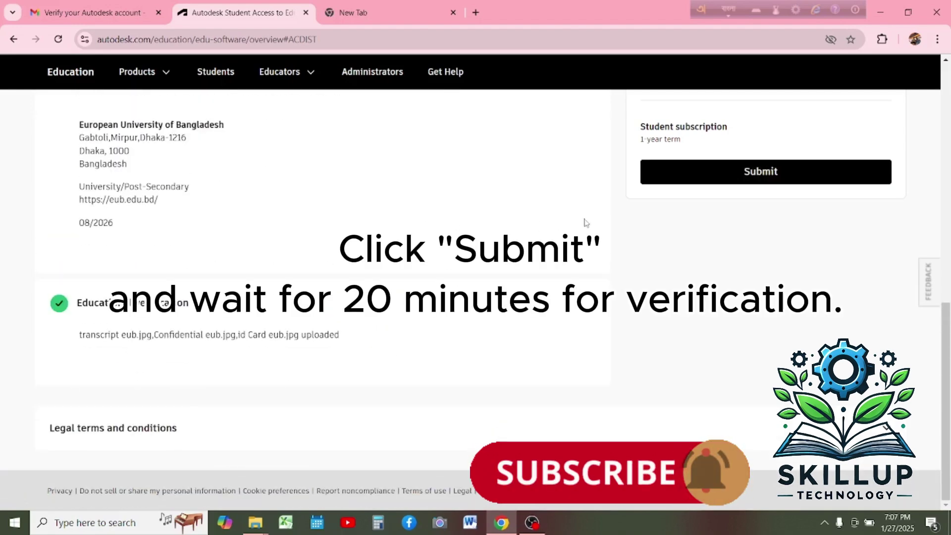
left_click(722, 183)
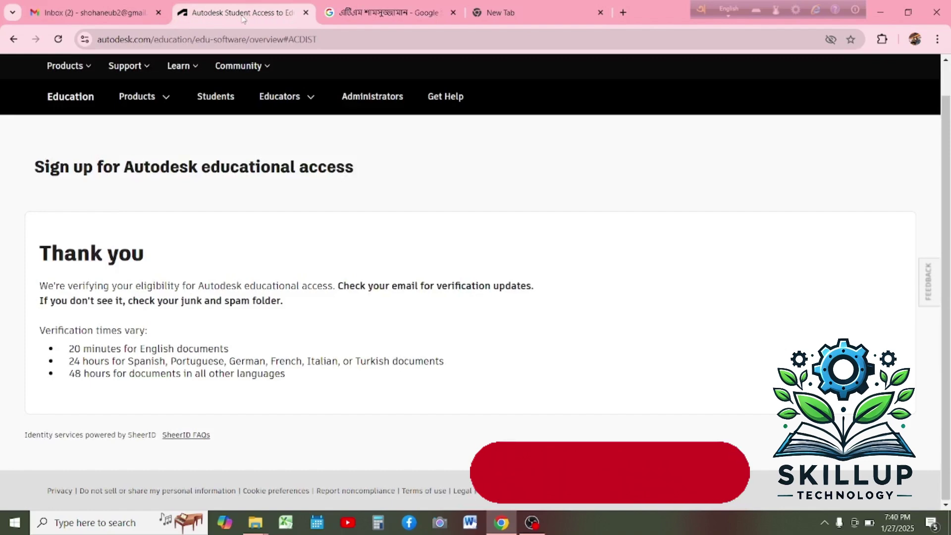
In Gmail, read the 'Thanks for using AutoCAD' email and return to the inbox.
left_click(72, 11)
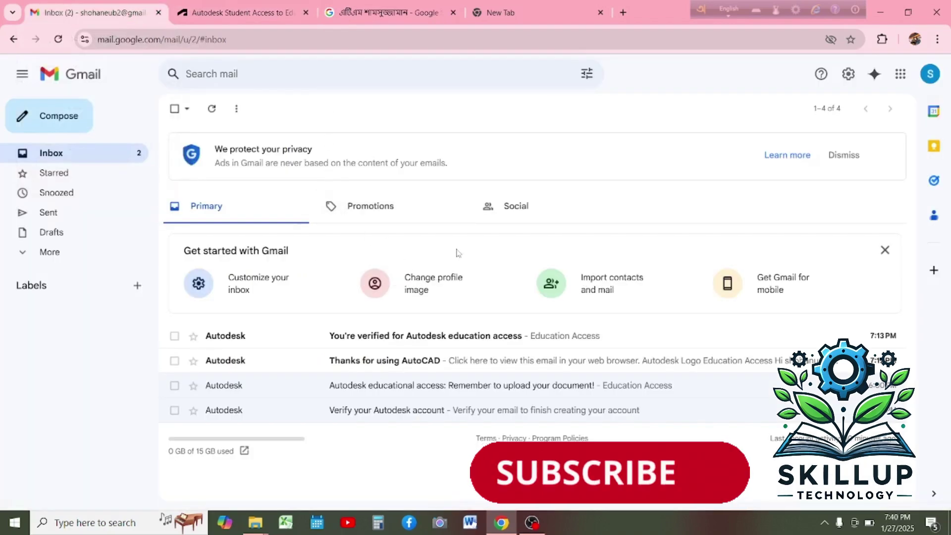
left_click(430, 360)
scroll(419, 325, "down", 3)
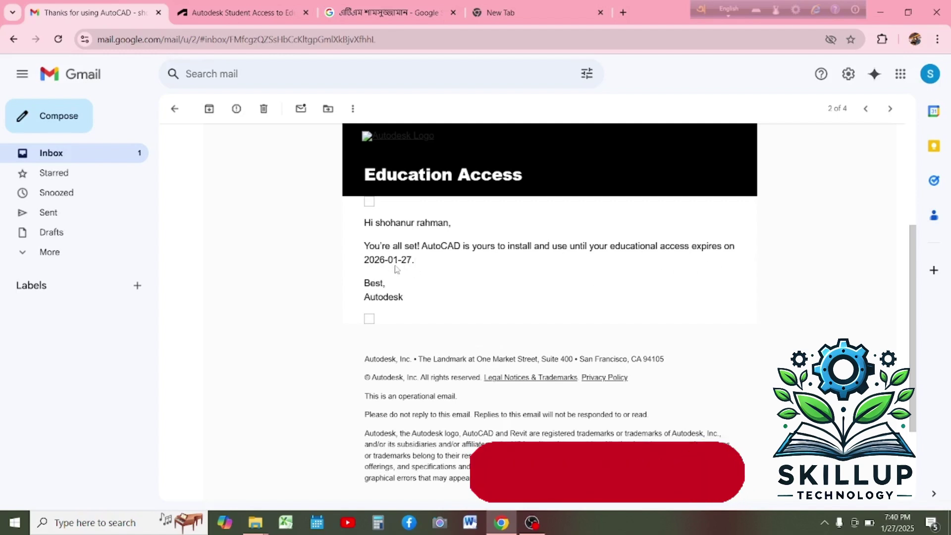
scroll(391, 271, "up", 3)
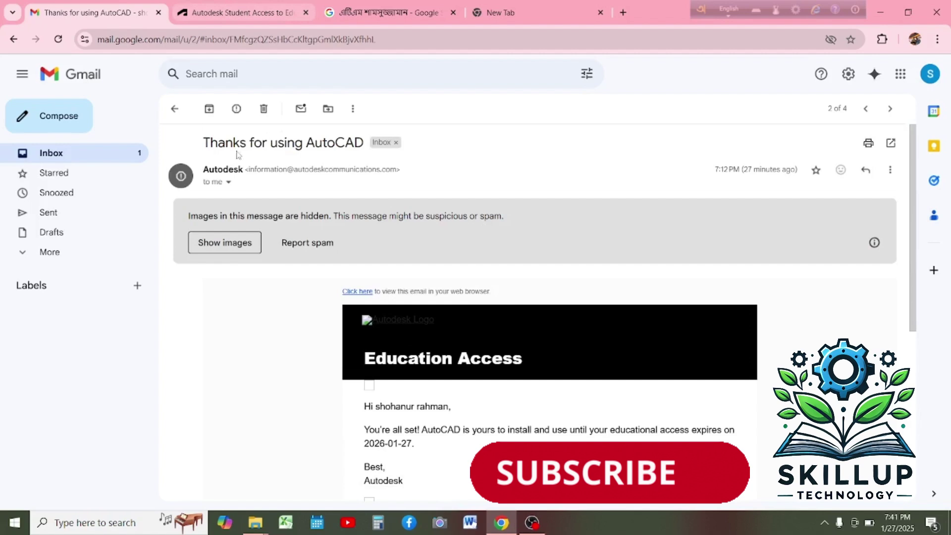
left_click(174, 108)
Open the 'You're verified for Autodesk education access' email and follow Get products.
left_click(289, 336)
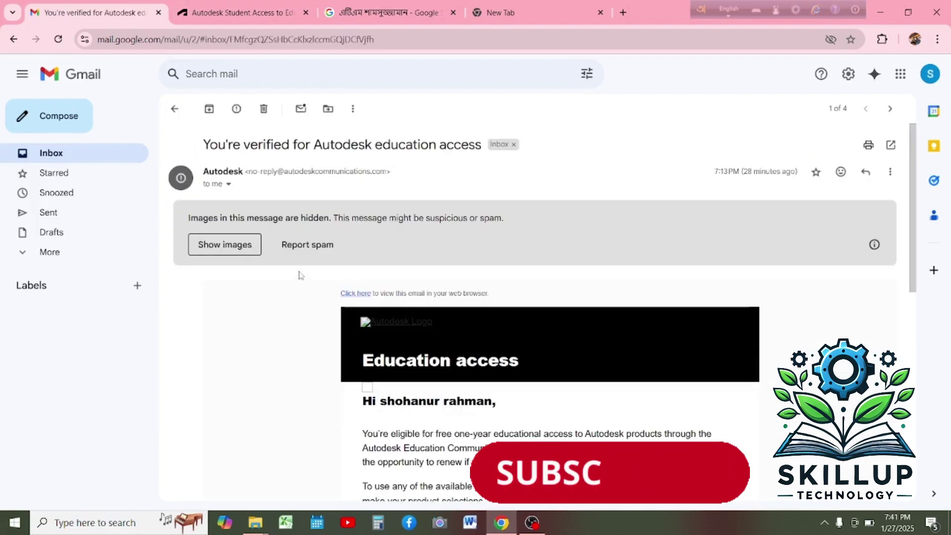
scroll(298, 276, "down", 3)
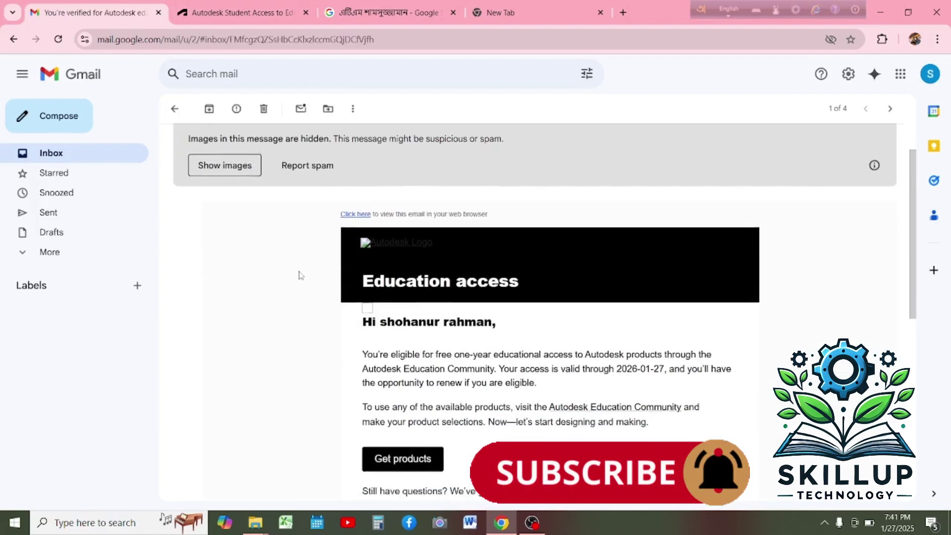
left_click(425, 381)
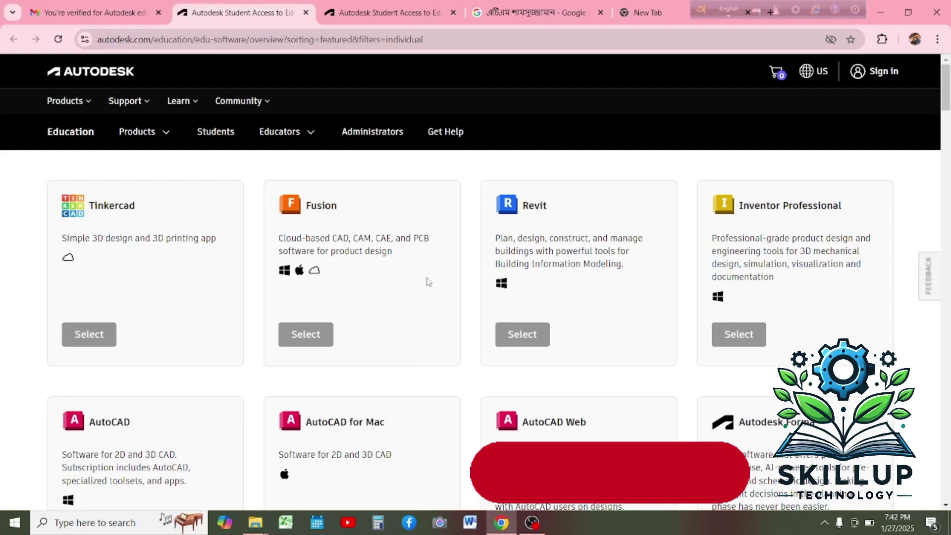
Select AutoCAD from the education products and access it with the Student plan.
scroll(102, 356, "down", 5)
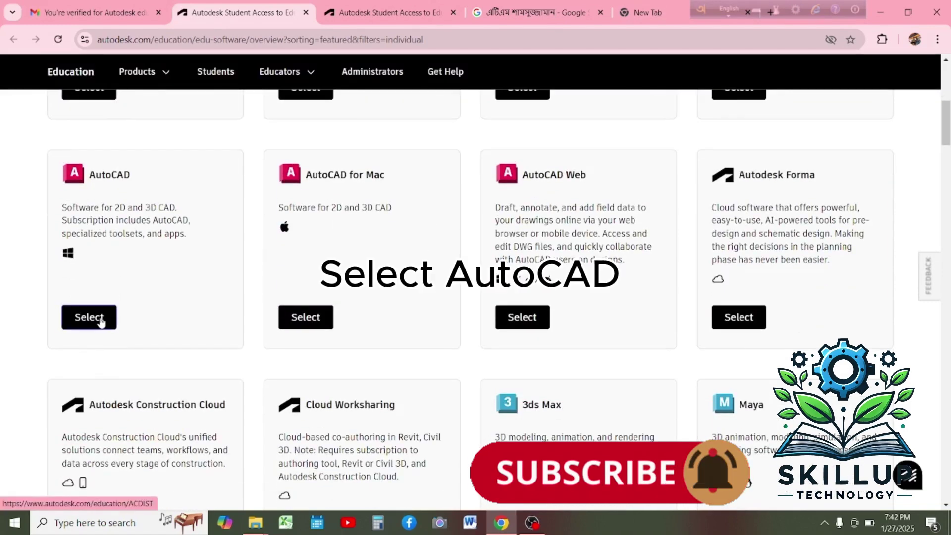
left_click(101, 321)
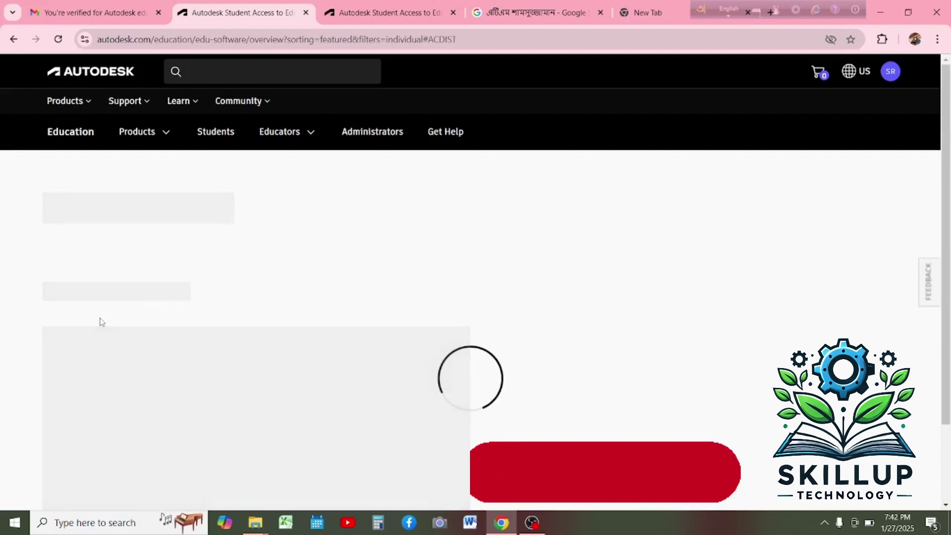
scroll(198, 305, "down", 1)
scroll(196, 305, "down", 3)
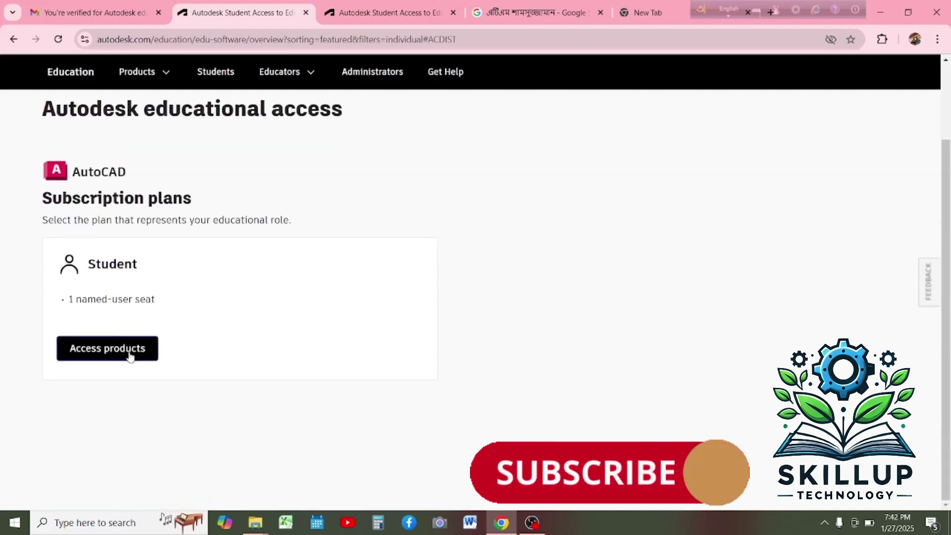
left_click(129, 354)
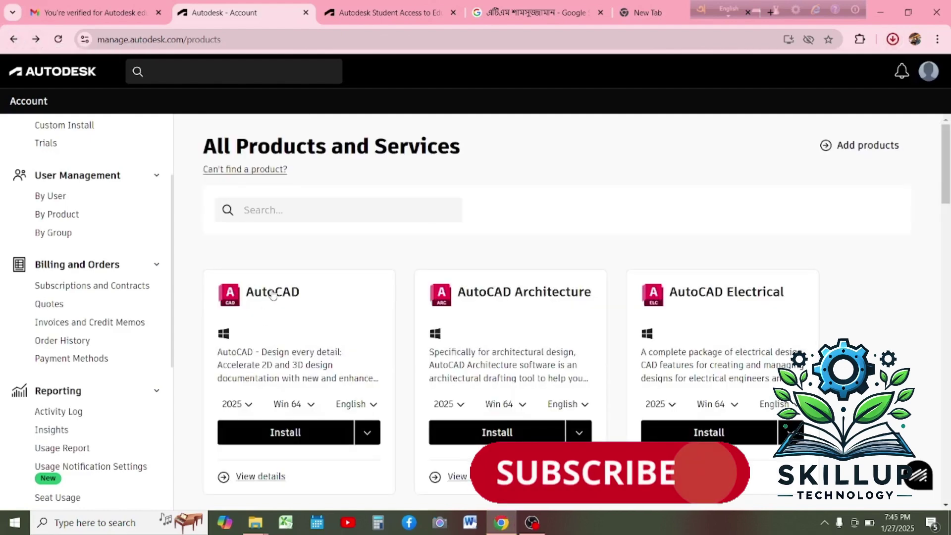
Respond to the feedback survey prompt and close the blank survey popup.
scroll(305, 325, "down", 5)
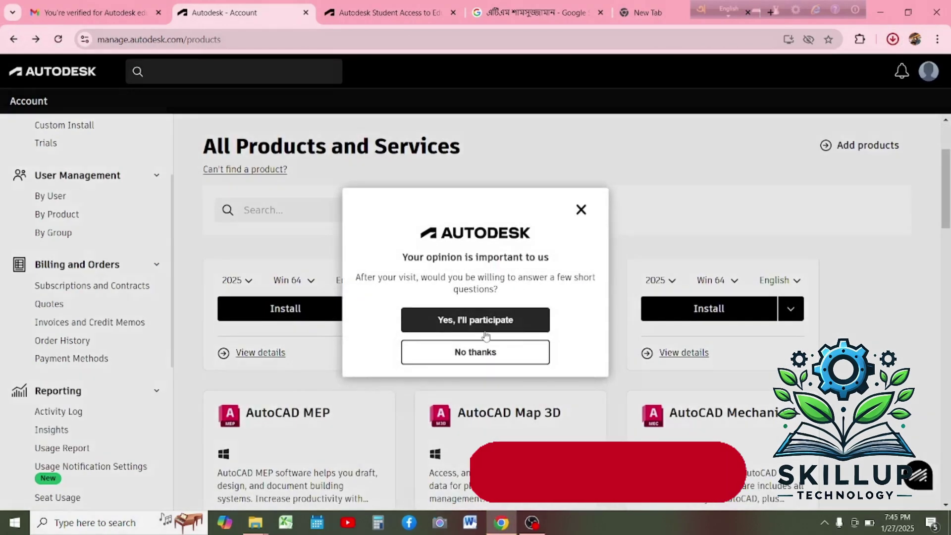
left_click(510, 327)
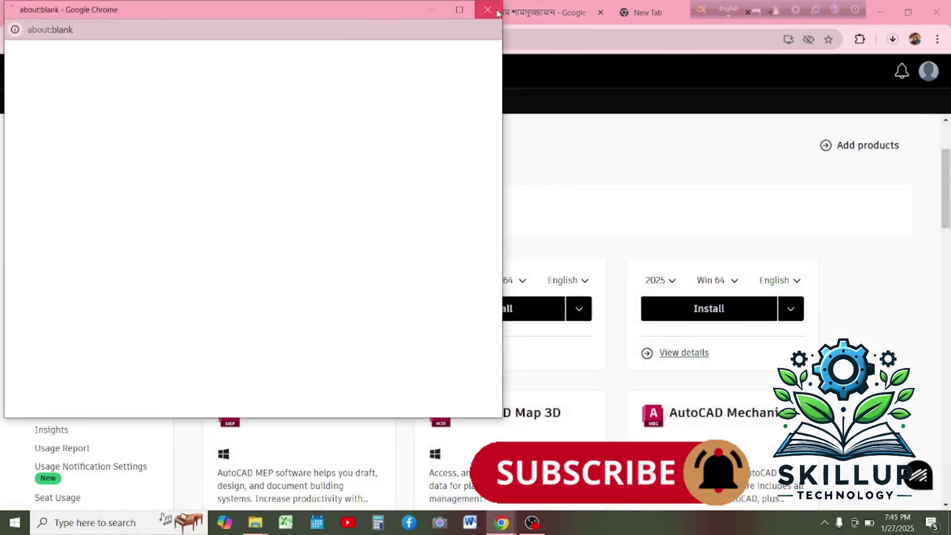
left_click(488, 10)
Download the AutoCAD installer from the Install options and confirm it finished in Chrome's downloads.
left_click(366, 308)
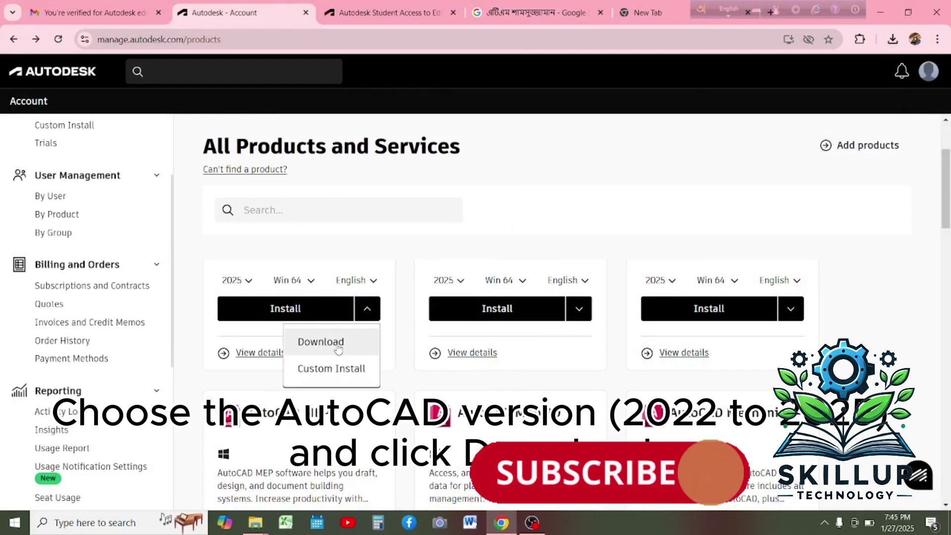
left_click(338, 347)
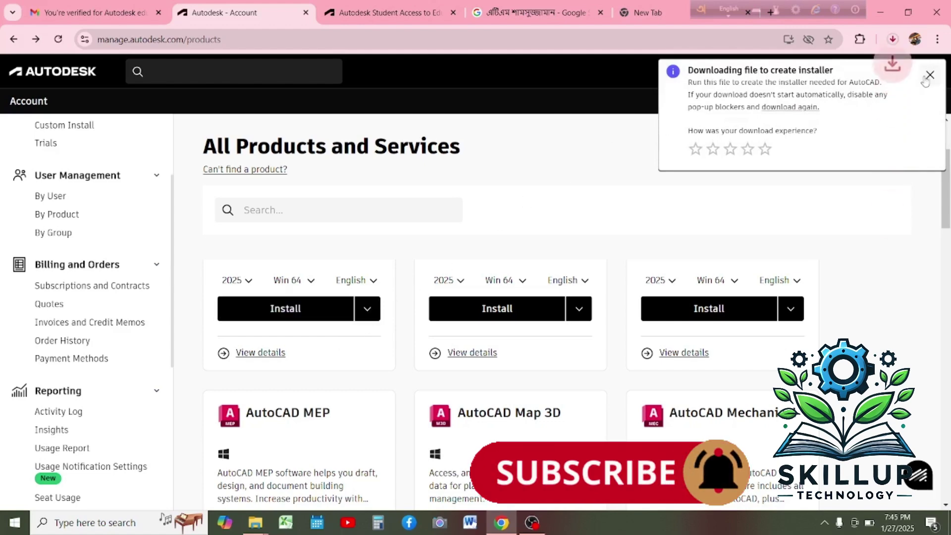
left_click(894, 40)
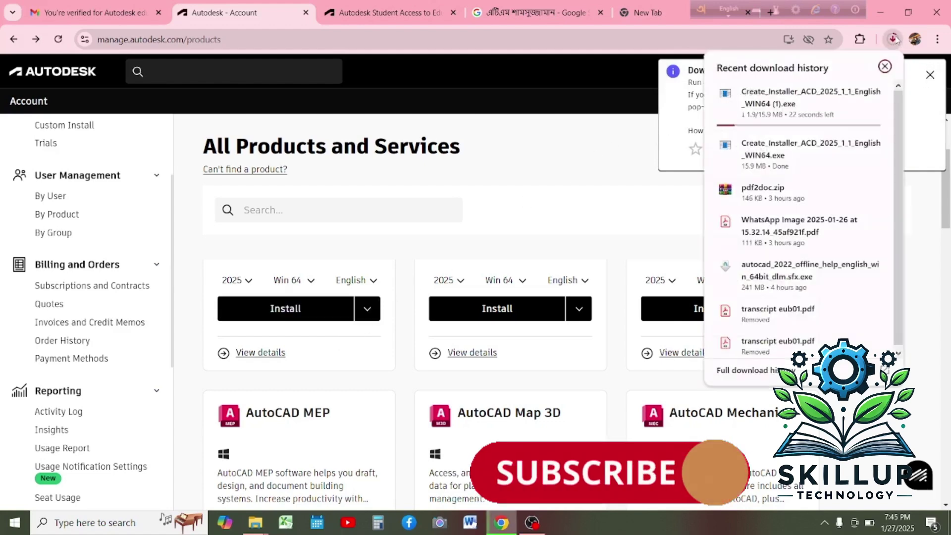
left_click(919, 76)
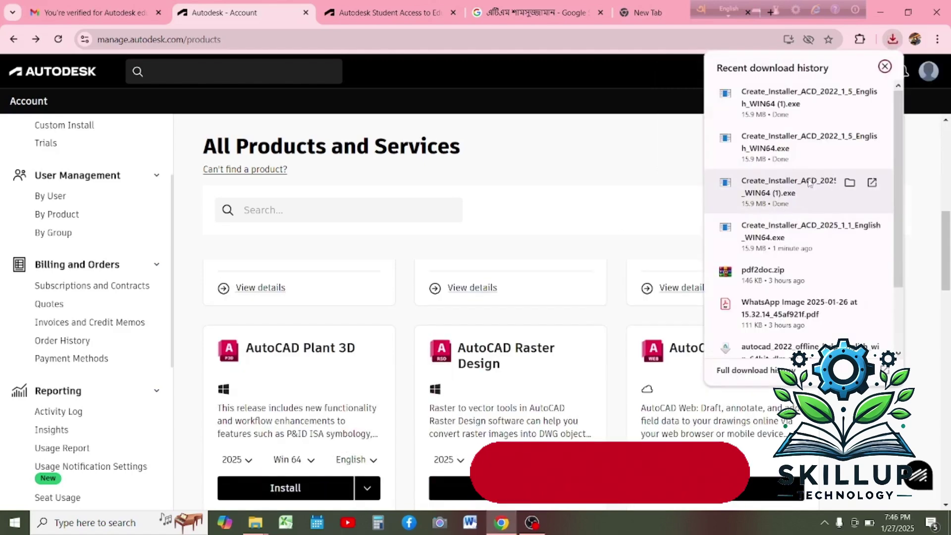
Run the downloaded Create_Installer file from its Downloads folder to build the AutoCAD installer.
left_click(850, 182)
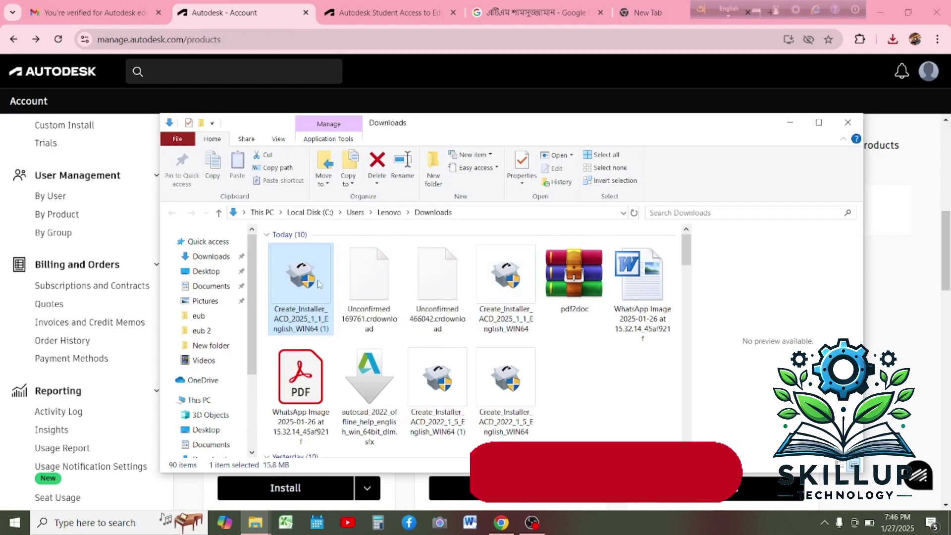
double_click(319, 284)
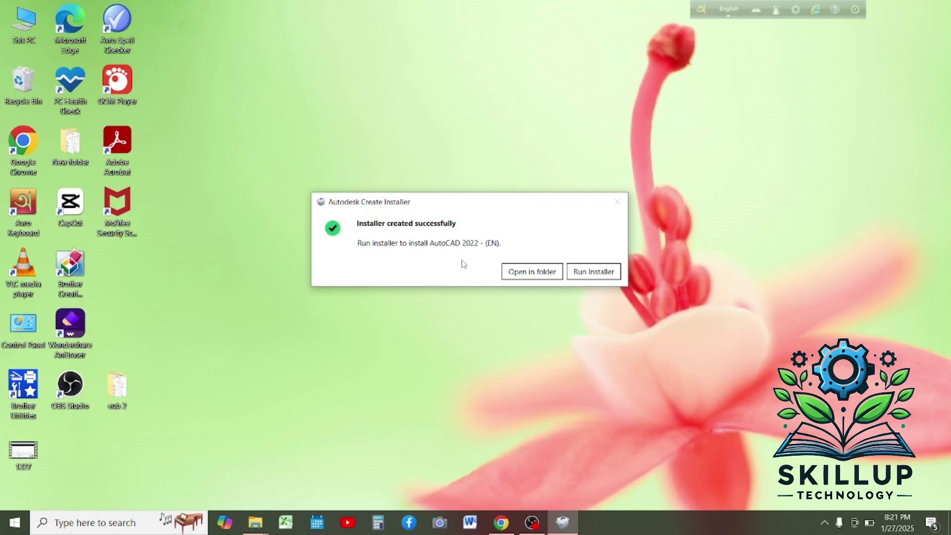
Run Setup from the newly created AutoCAD 2022 - (EN) folder.
left_click(531, 273)
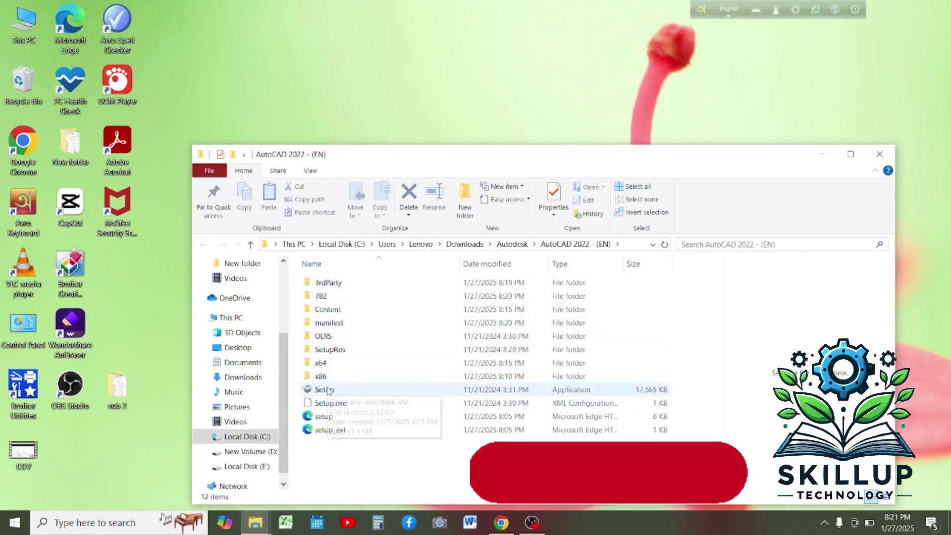
left_click(328, 392)
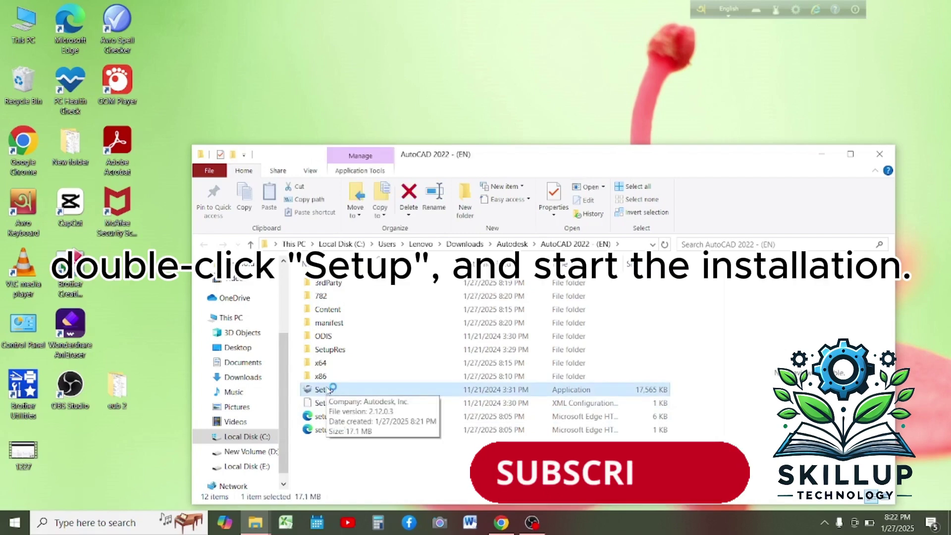
double_click(329, 389)
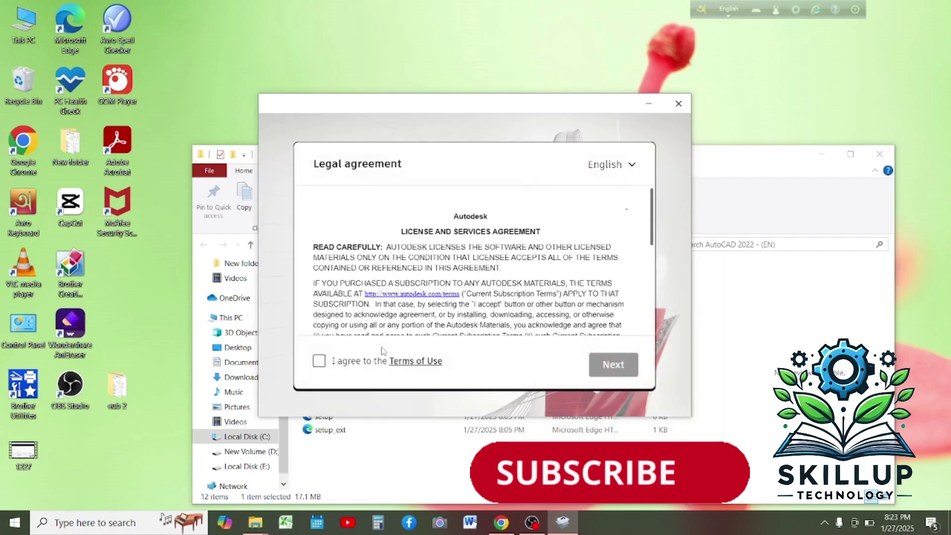
Accept the terms, install AutoCAD 2022 to C:\Program Files\Autodesk, and postpone the restart.
left_click(320, 361)
left_click(612, 365)
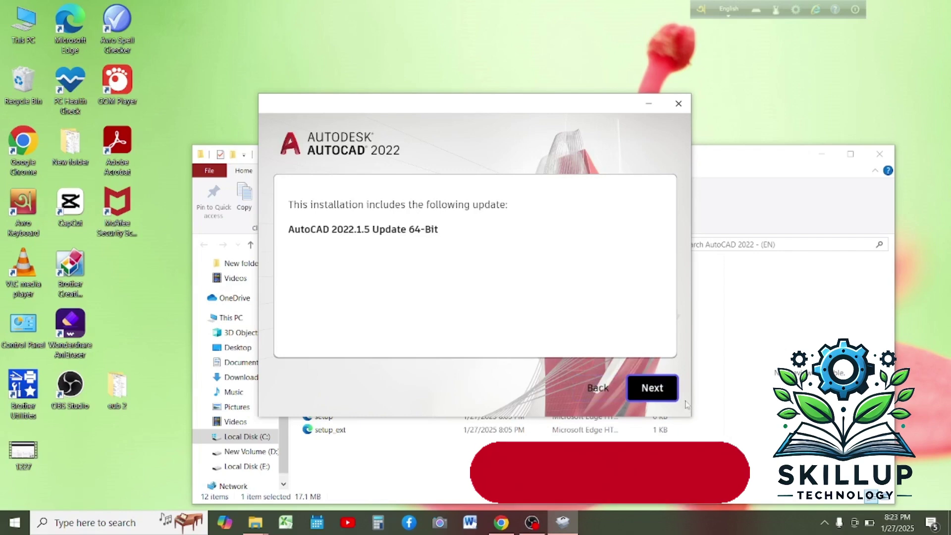
left_click(666, 384)
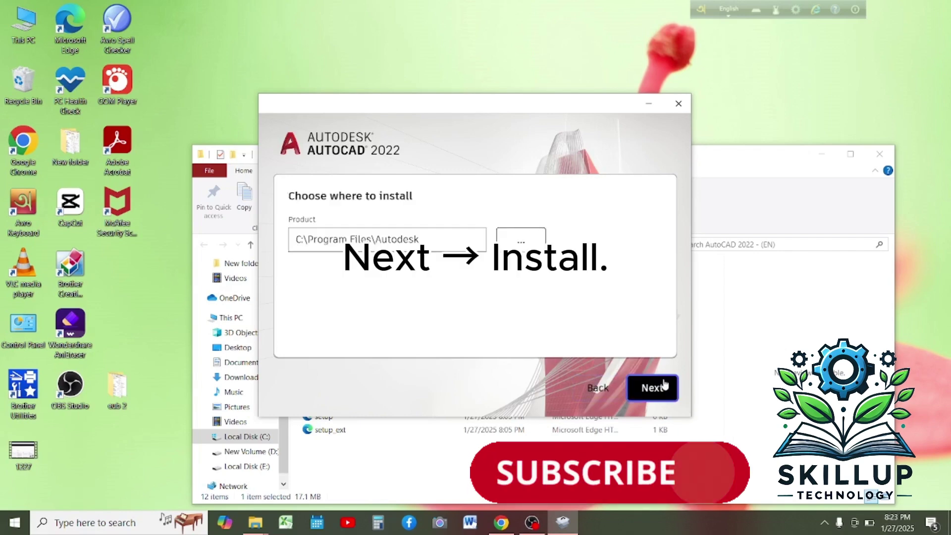
left_click(664, 384)
left_click(665, 384)
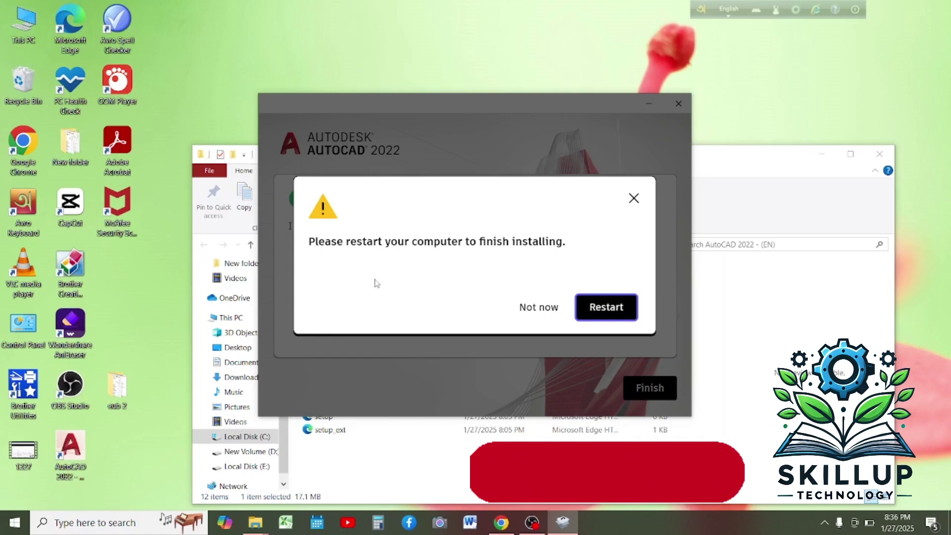
left_click(529, 308)
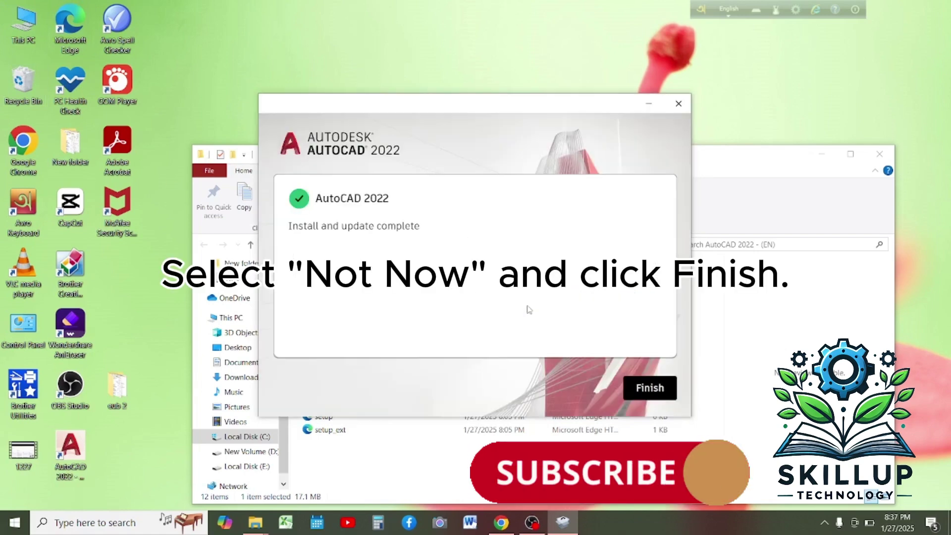
Finish the installer, close the AutoCAD 2022 - (EN) folder, and launch the AutoCAD 2022 - English shortcut.
left_click(639, 395)
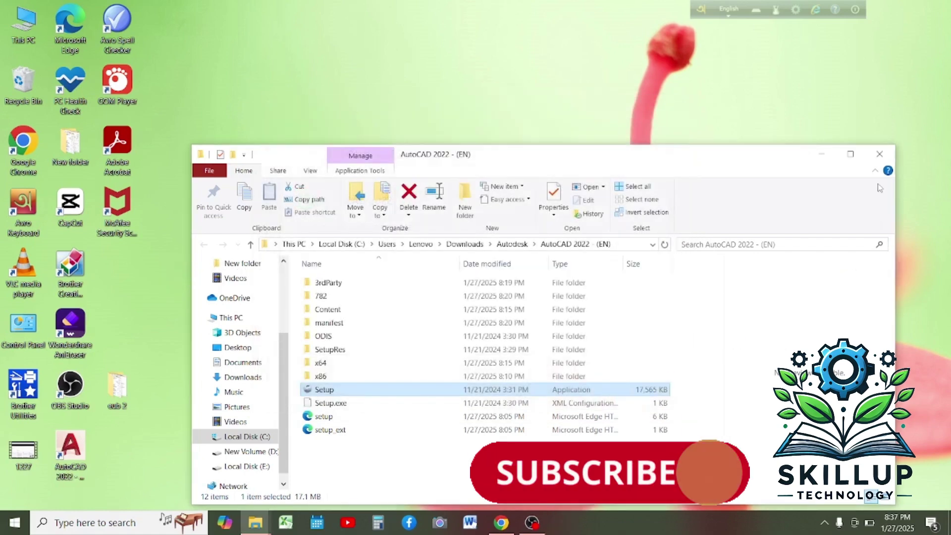
left_click(880, 154)
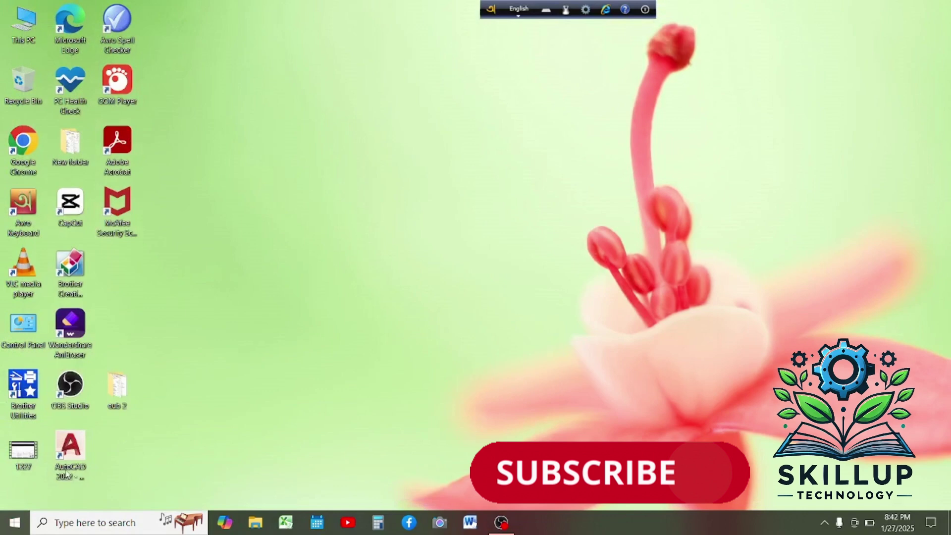
left_click(74, 462)
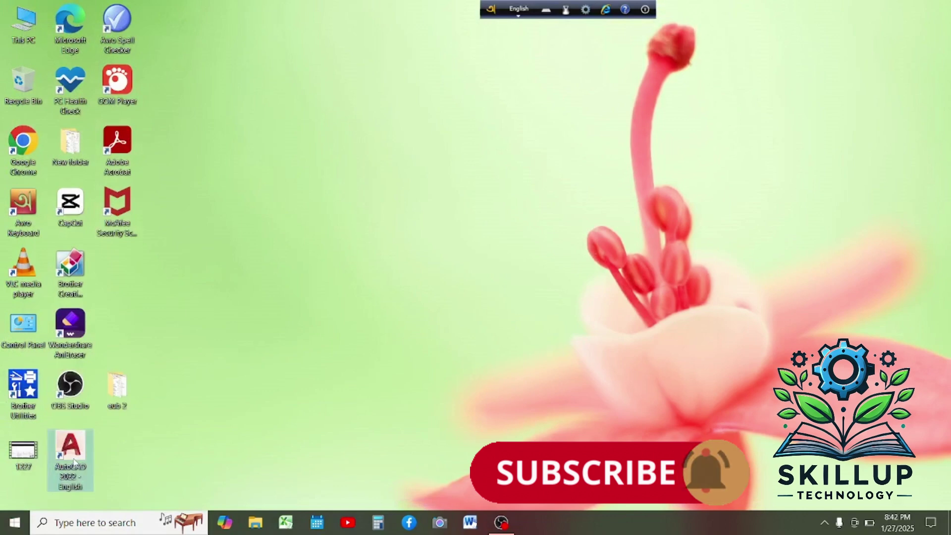
double_click(78, 450)
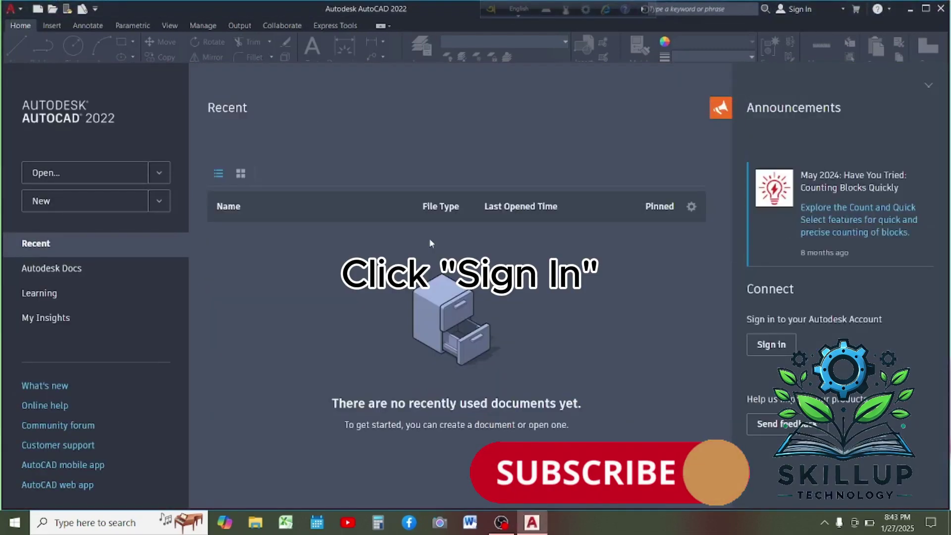
Sign in with the Autodesk account e-mail and password, then create a new blank drawing.
left_click(429, 239)
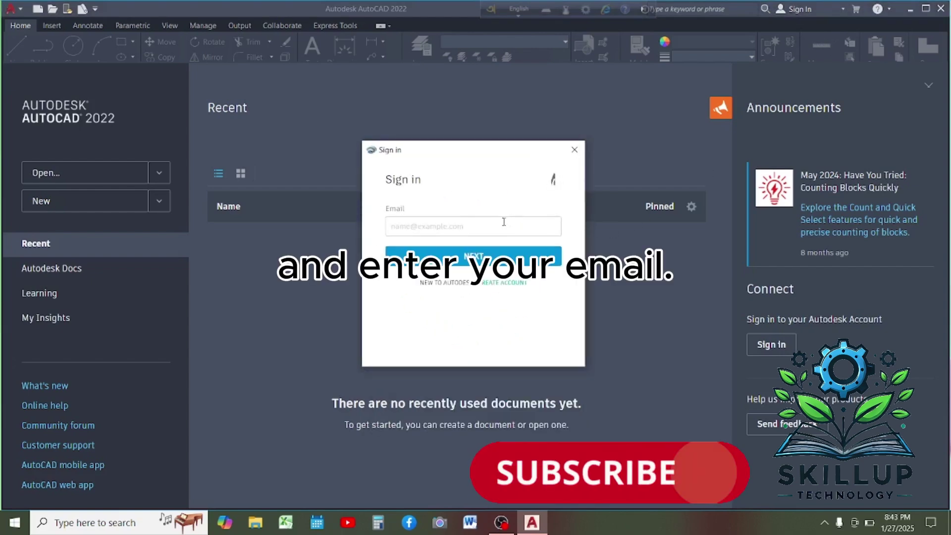
left_click(503, 221)
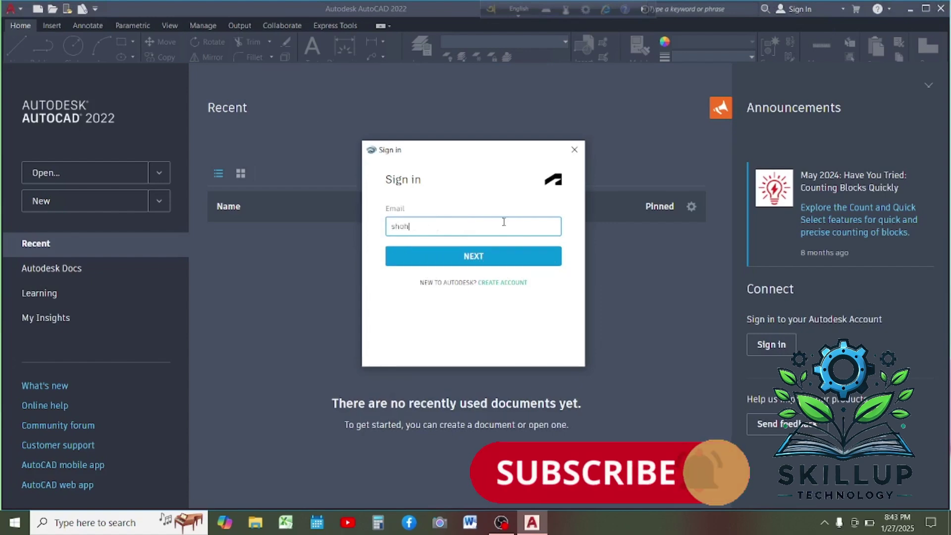
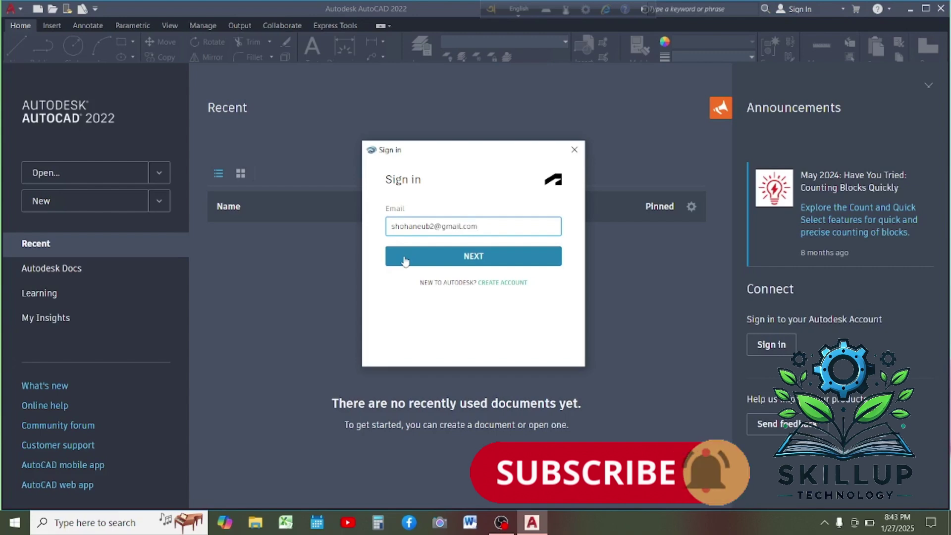
left_click(405, 261)
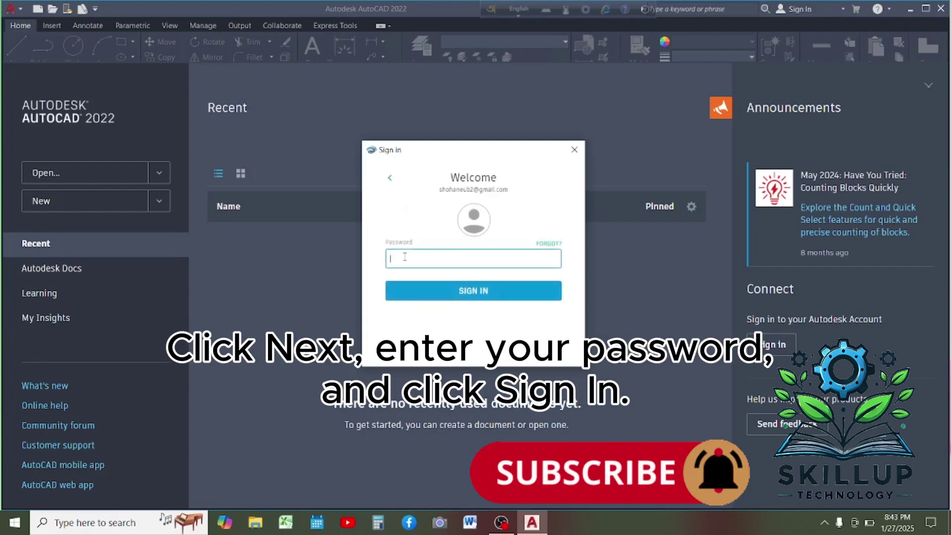
type("•")
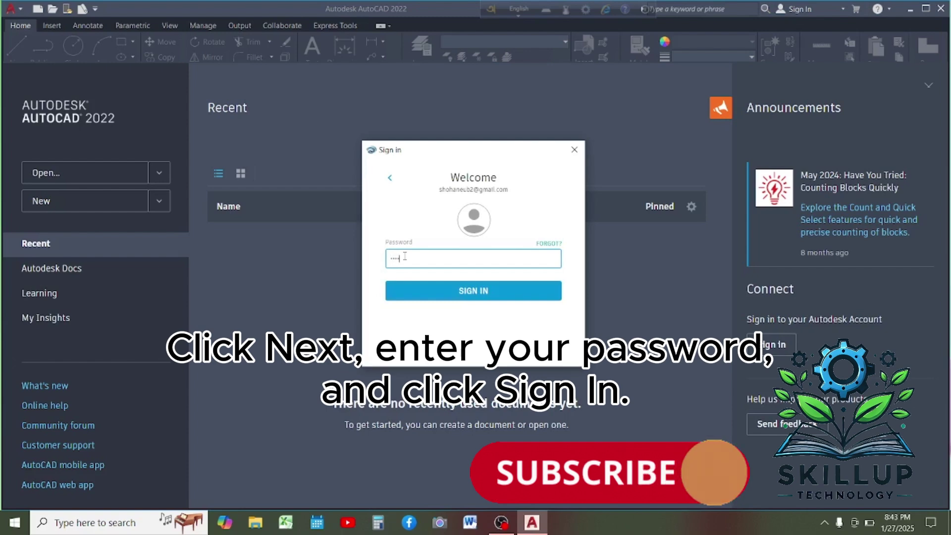
type("•••••")
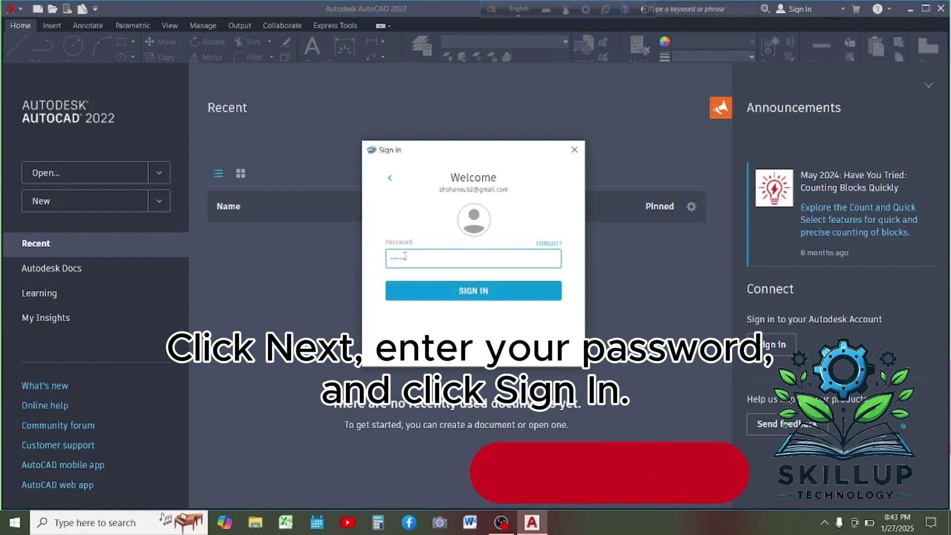
type("•")
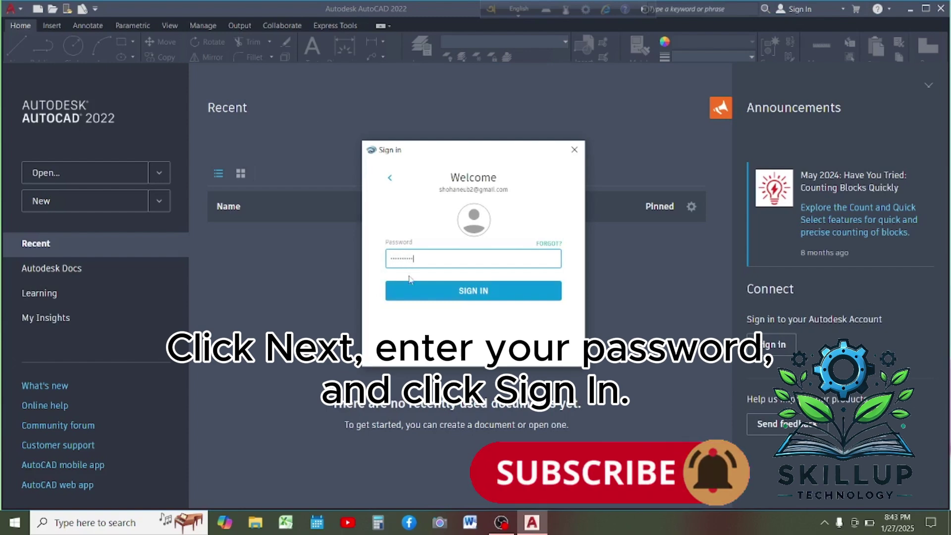
left_click(410, 288)
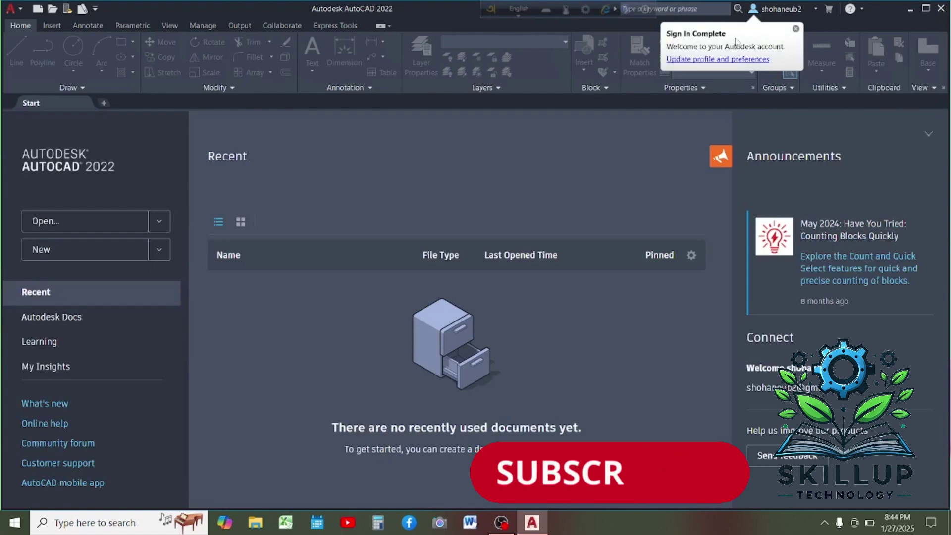
left_click(92, 249)
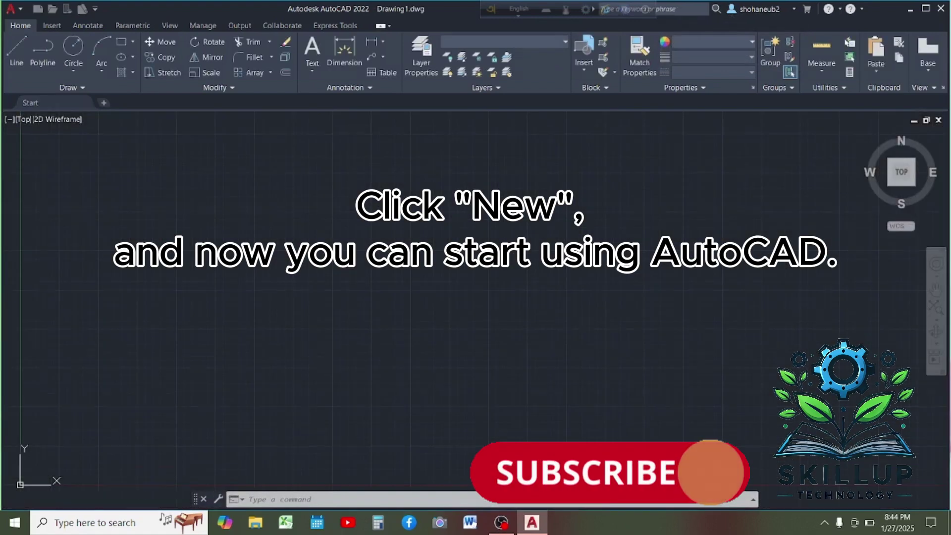